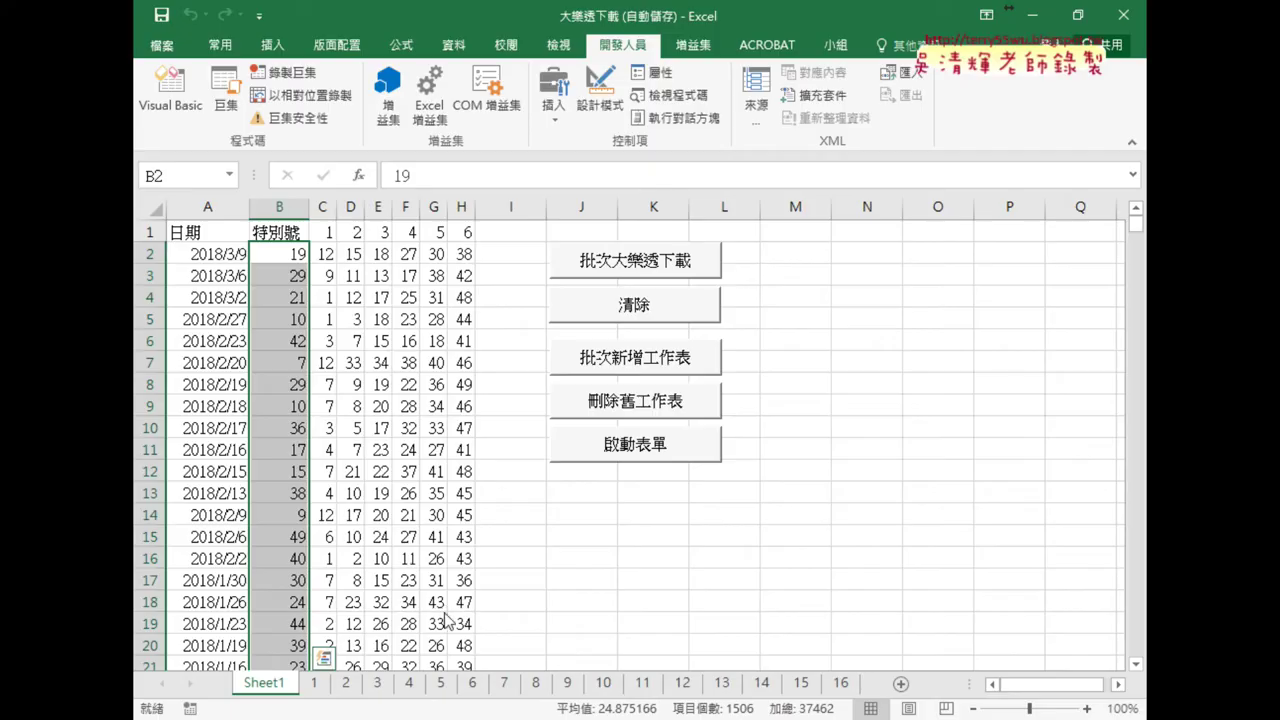
Step: Clear Sheet1's draw data, run the batch download, clear it again, and delete the old numbered sheets
click(647, 314)
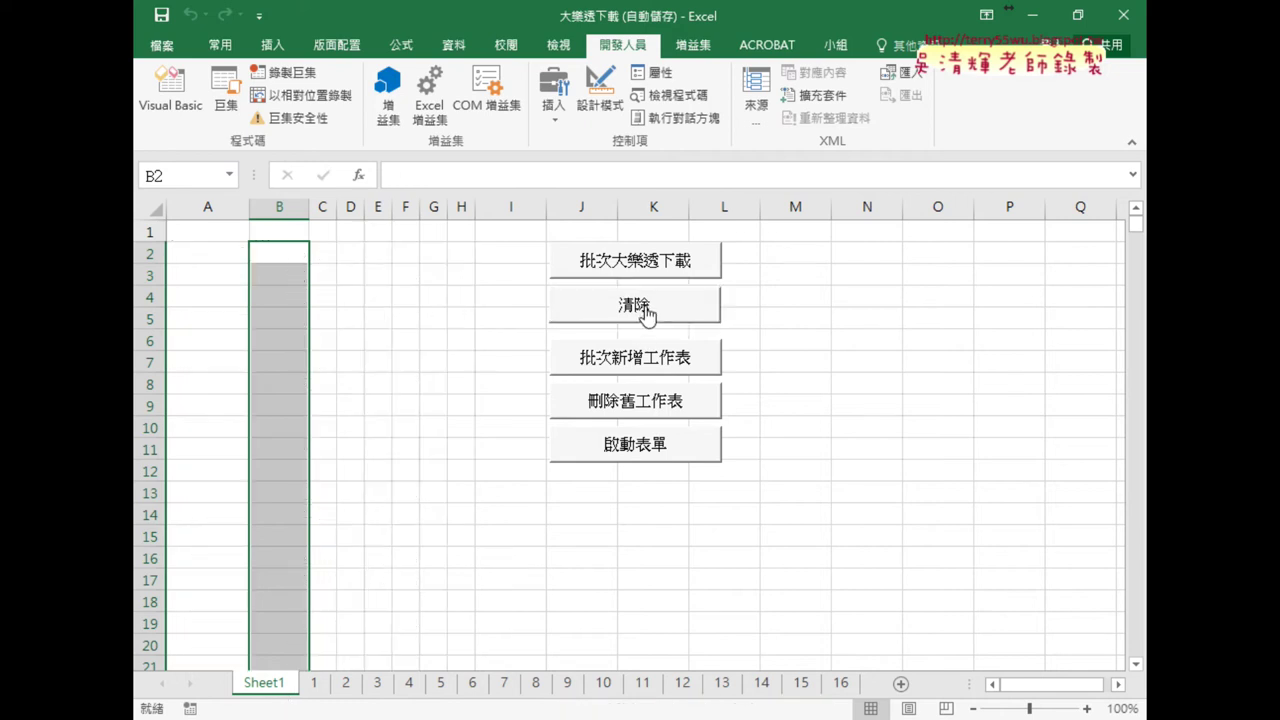
click(648, 265)
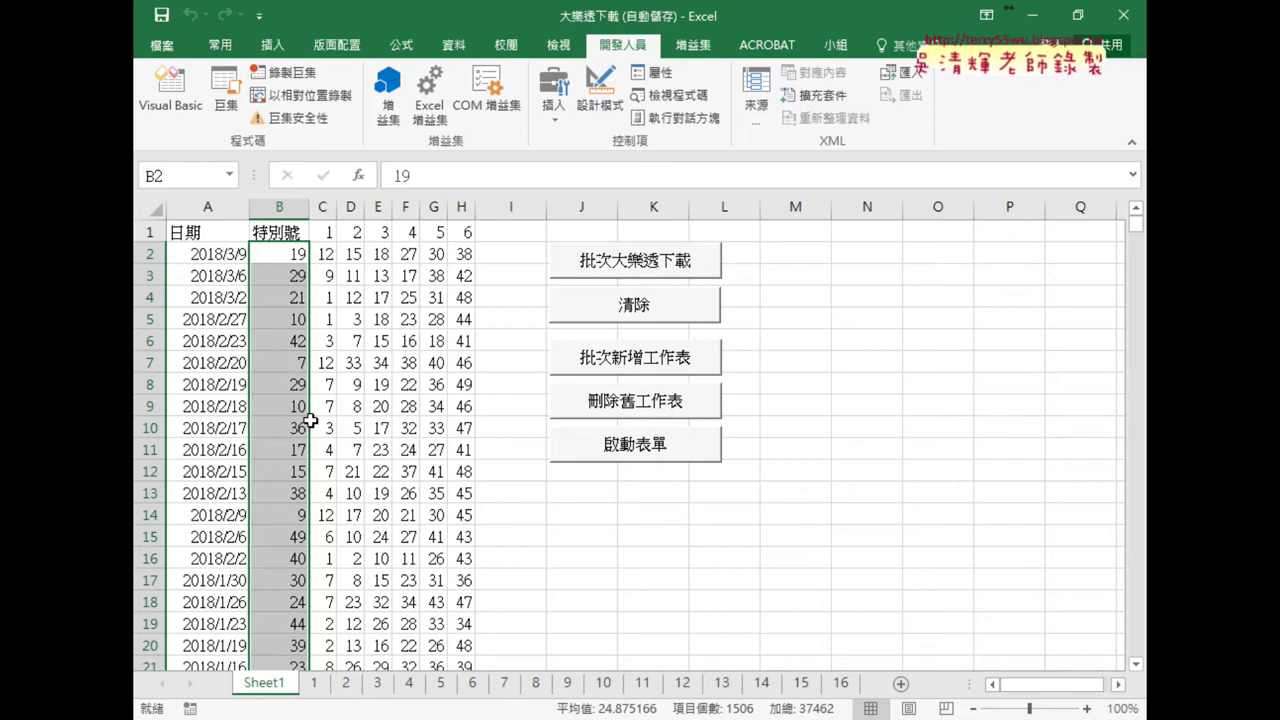
click(668, 314)
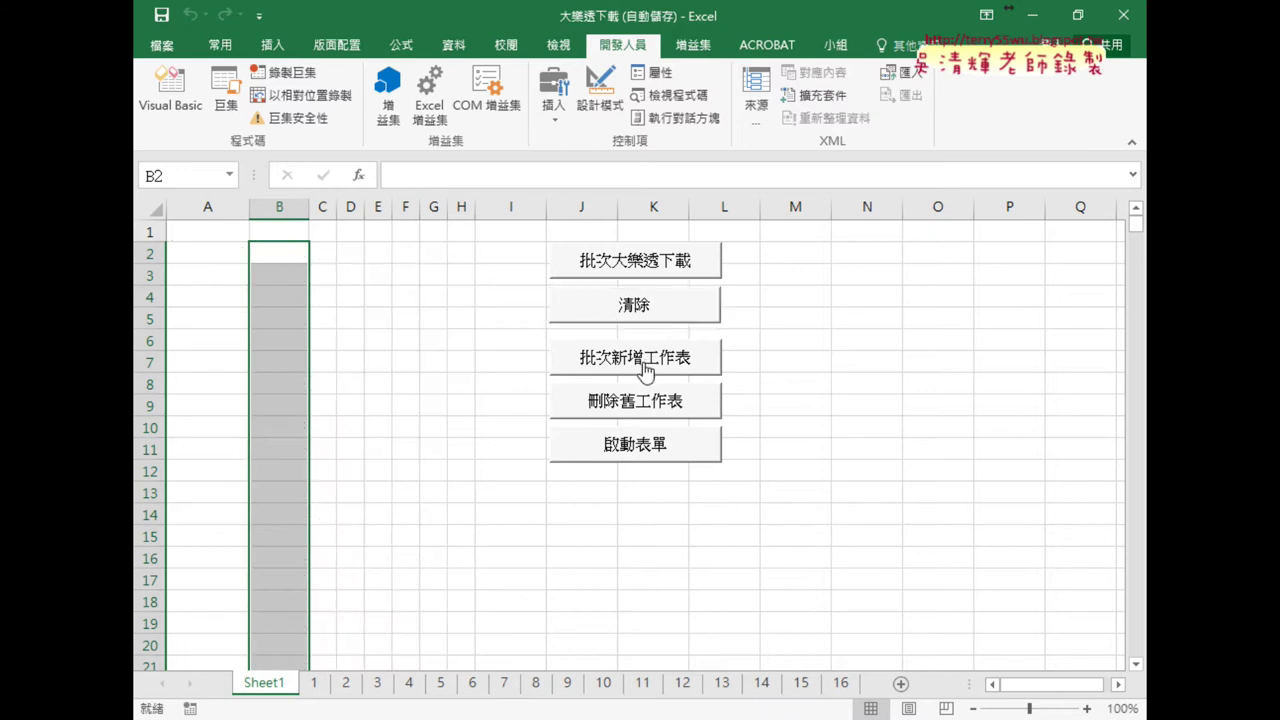
click(643, 408)
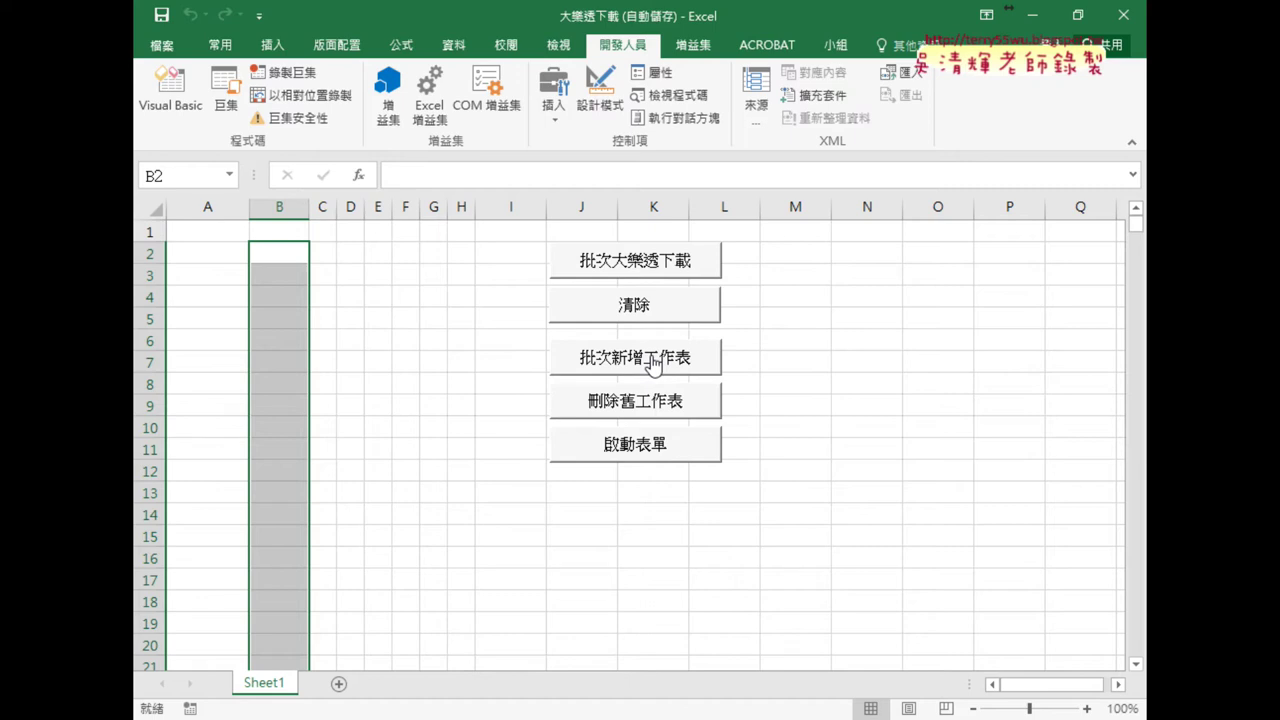
Step: Create the 16 new draw-result worksheets and view worksheet 1's draw dates and numbers
click(655, 364)
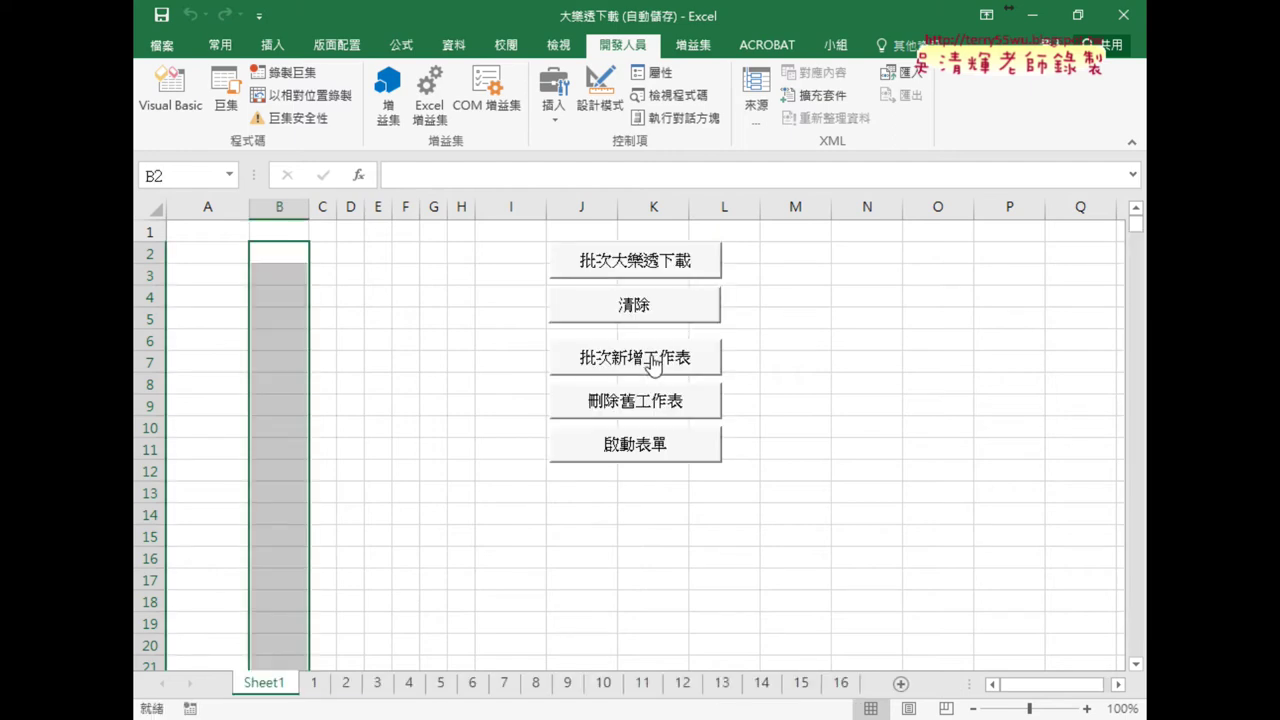
click(315, 683)
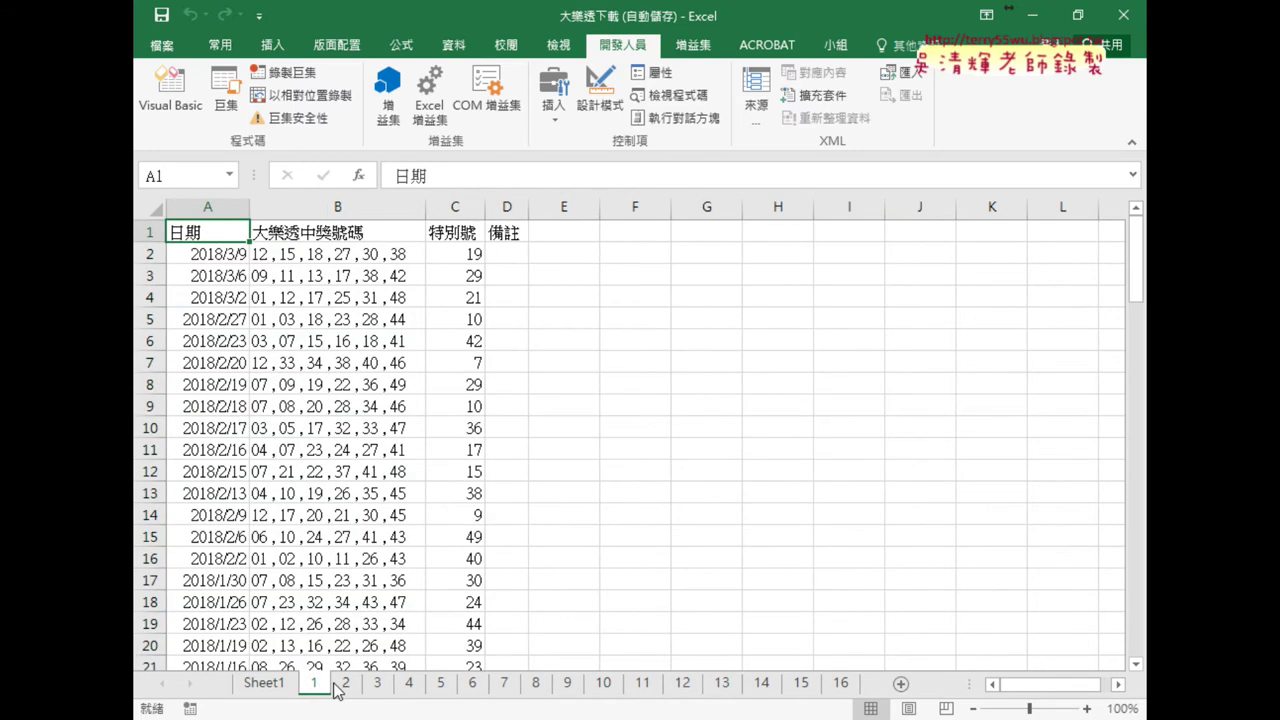
Step: Review the draw results on worksheets 2, 3 and 1, selecting winning-numbers column B
click(340, 685)
click(373, 685)
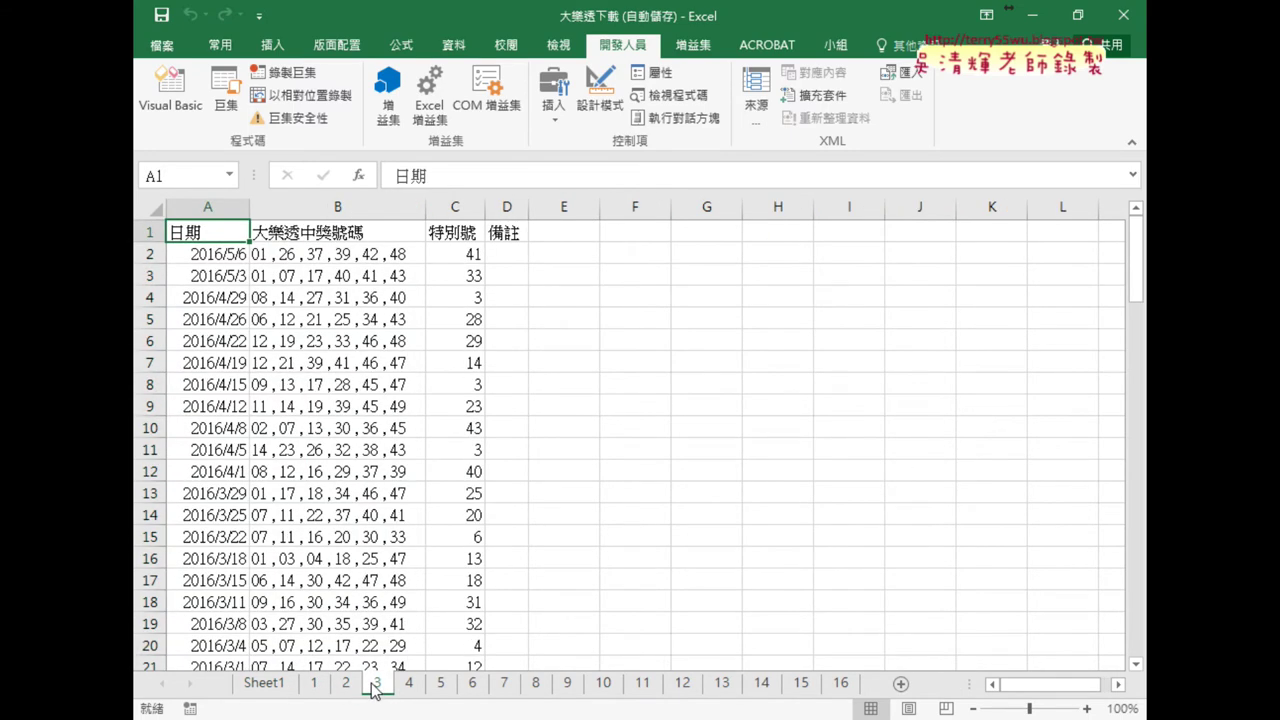
click(314, 685)
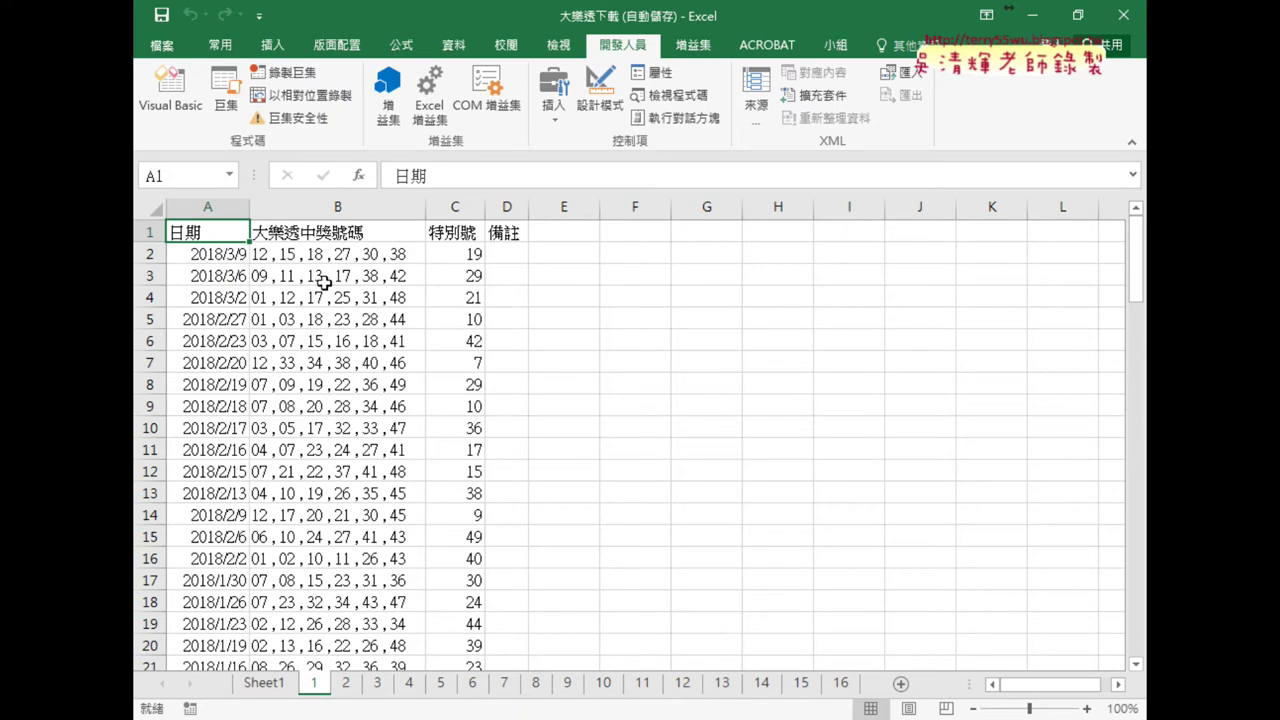
click(324, 206)
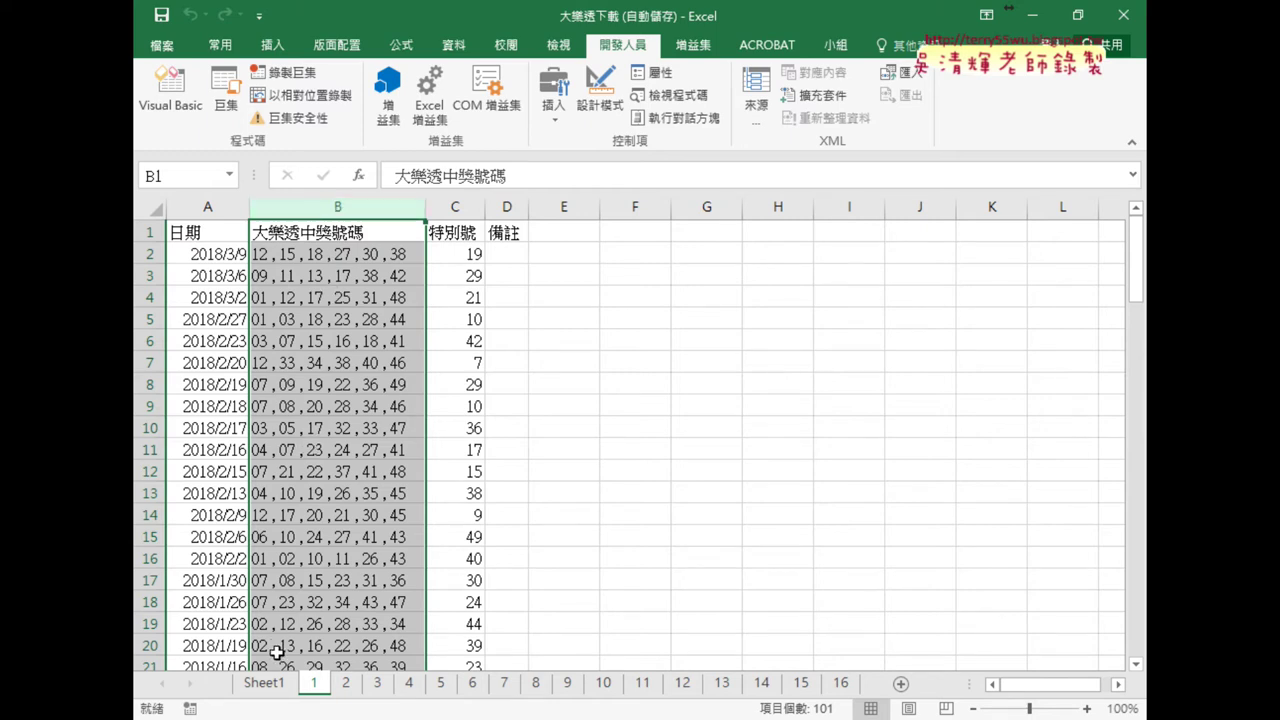
Step: Return to Sheet1, delete the numbered worksheets, and launch the download progress form
click(276, 683)
click(641, 405)
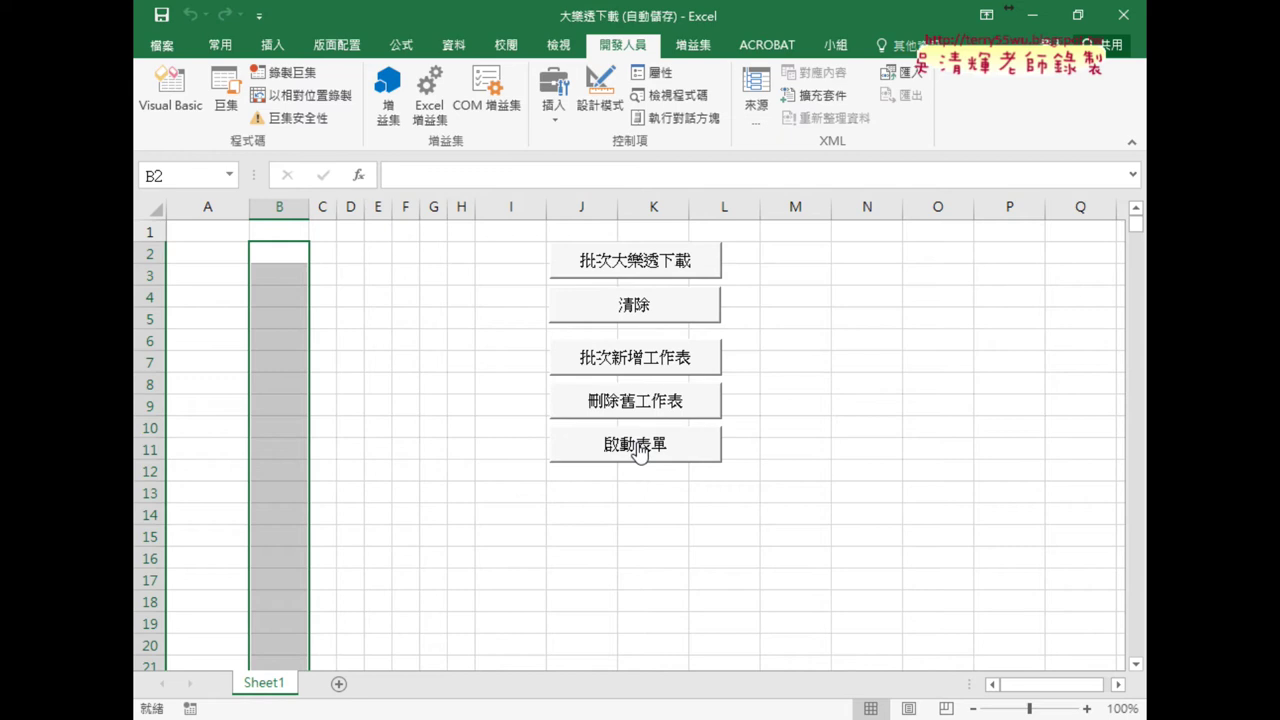
click(640, 450)
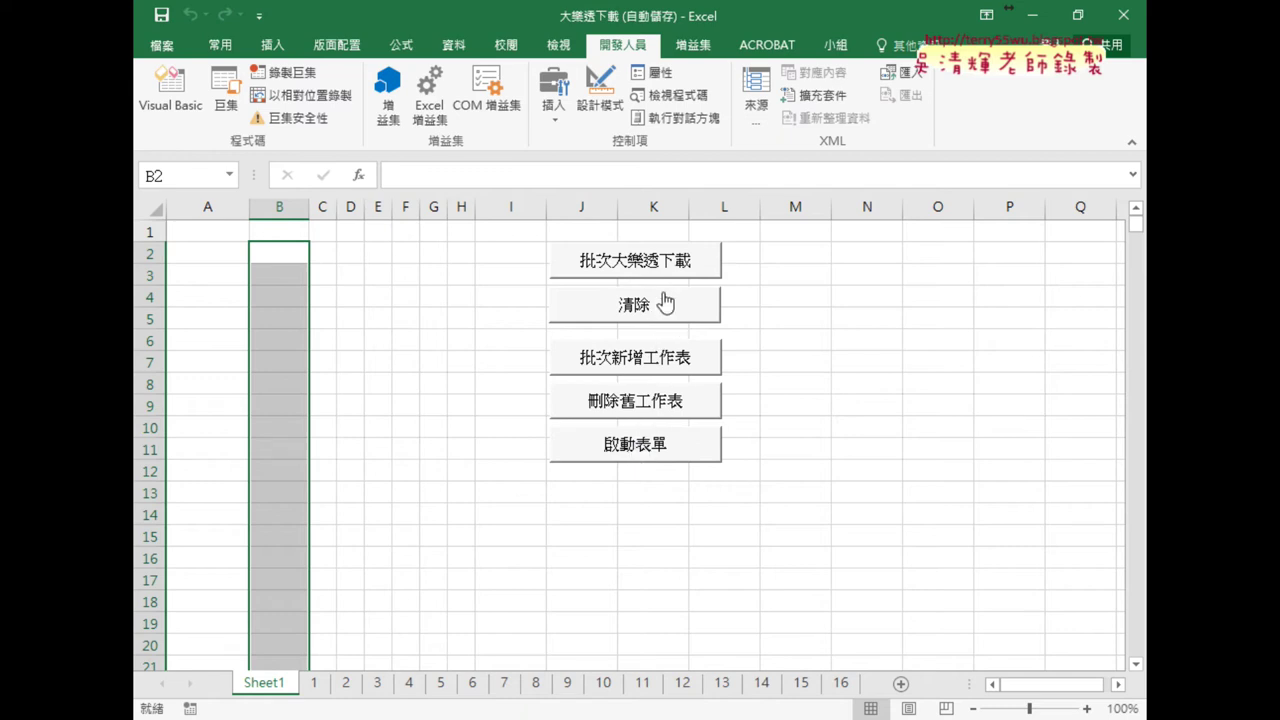
Step: Download the lottery results into Sheet1 and select the first draw's numbers in B2:H2
click(608, 261)
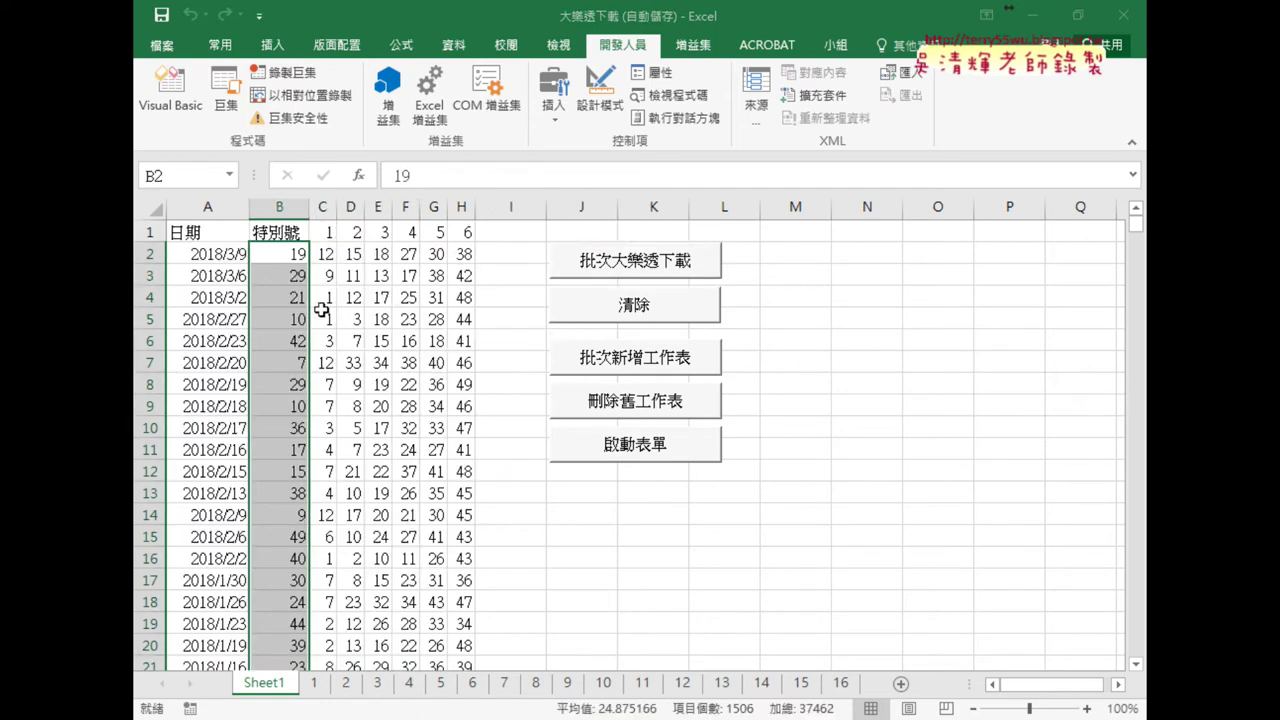
drag(290, 253, 466, 257)
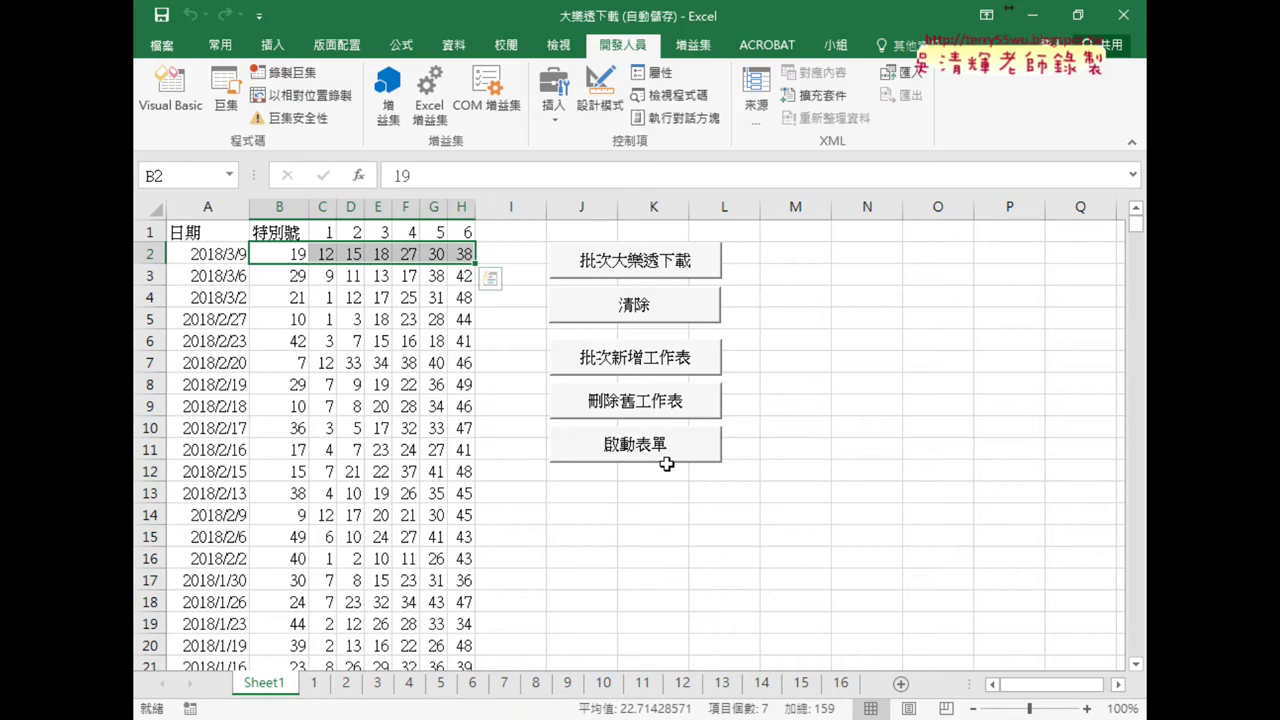
click(666, 464)
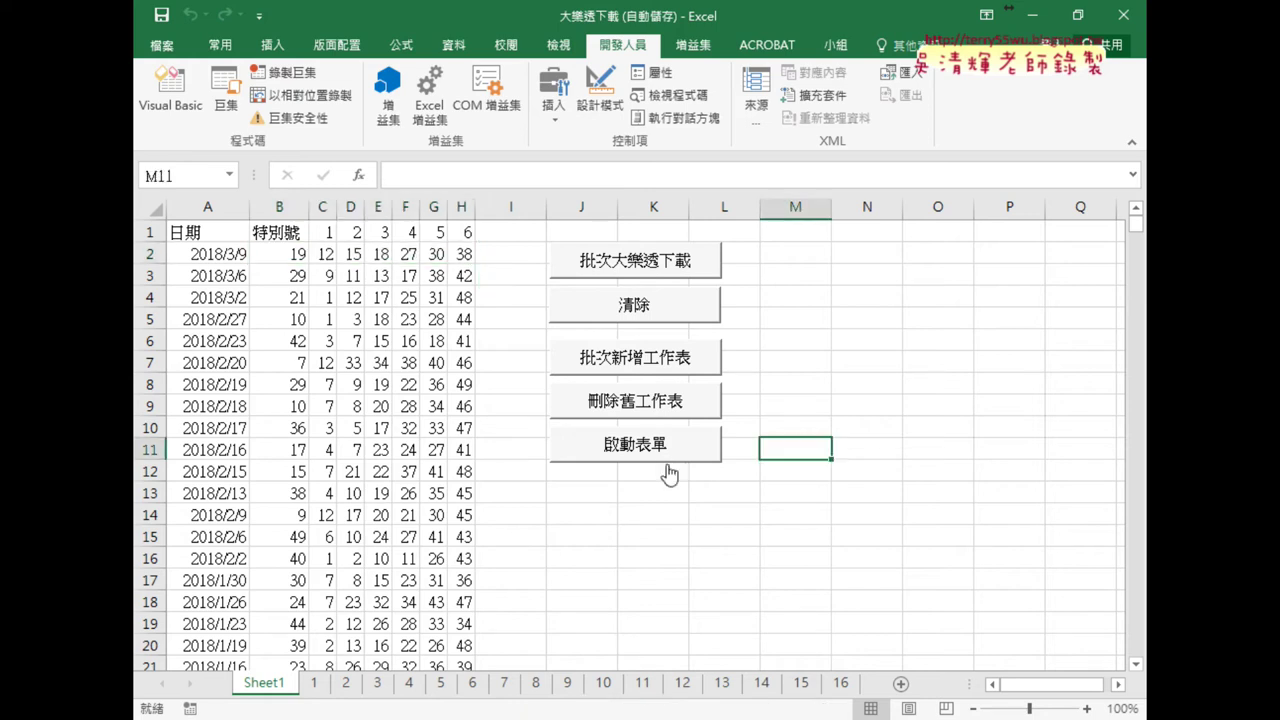
Step: Open the 批次大樂透下載 macro's code via the button's 指定巨集 and 編輯 options
right_click(650, 268)
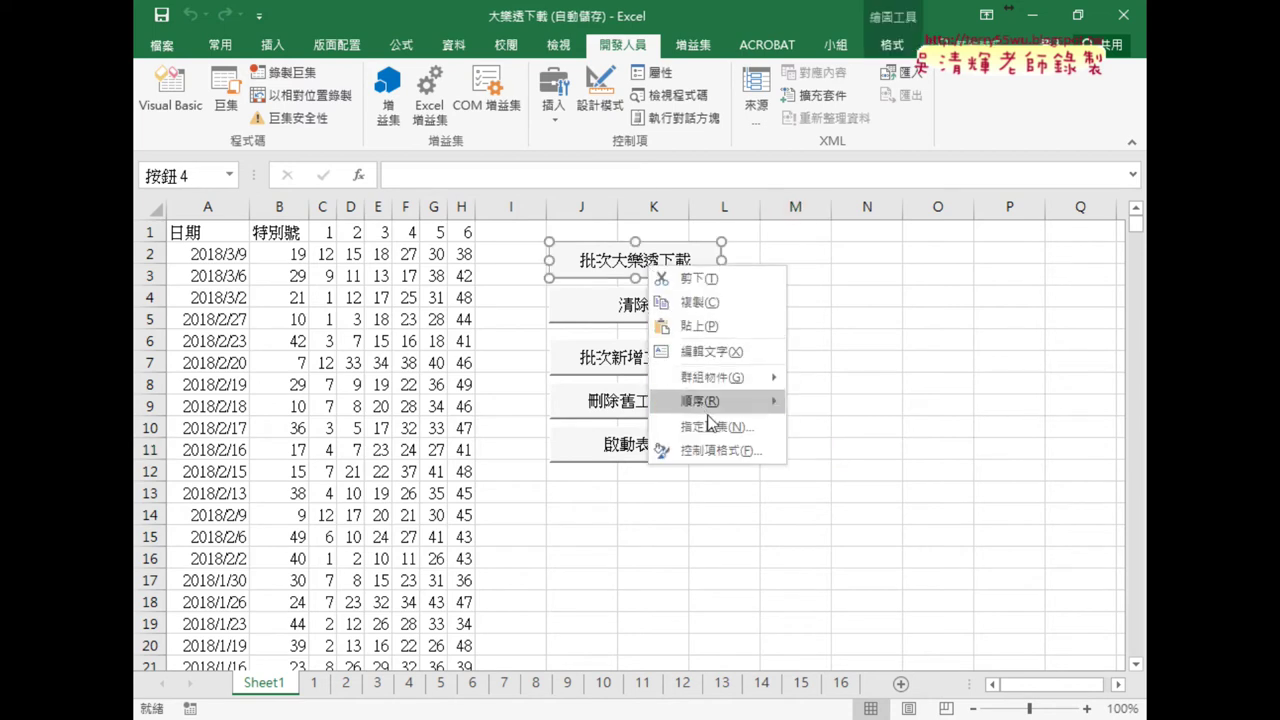
click(770, 402)
click(862, 273)
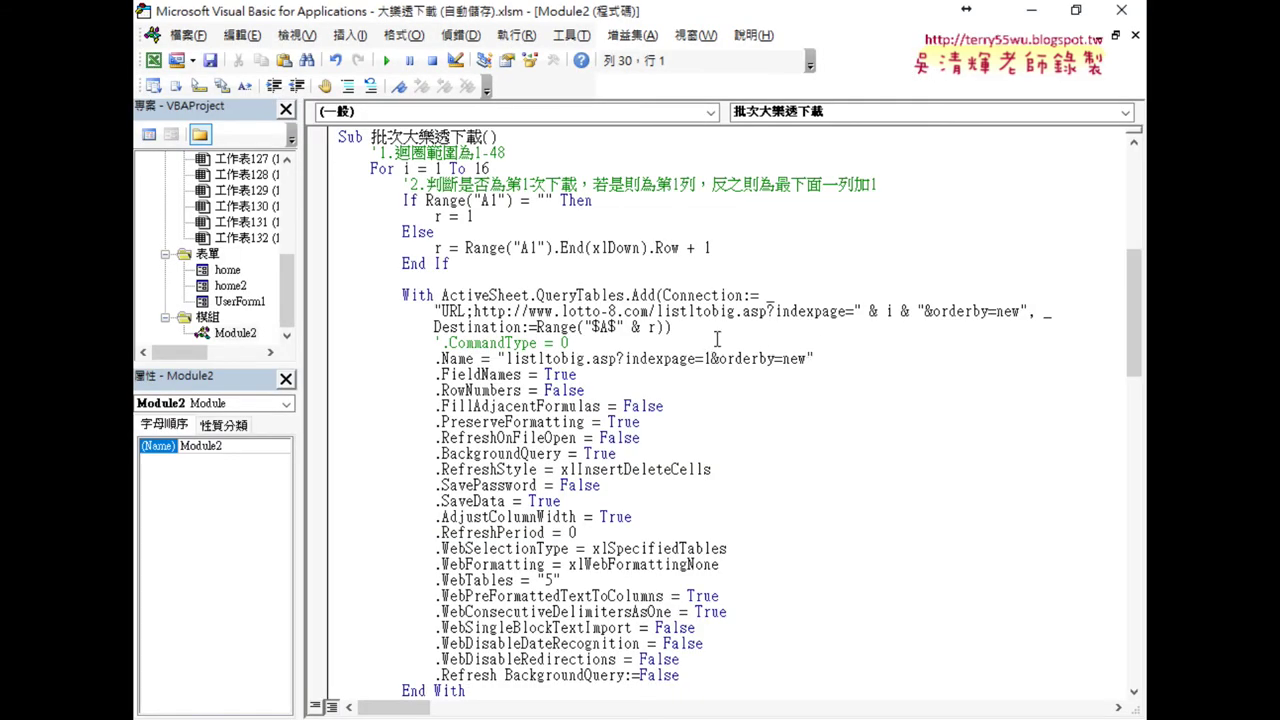
scroll(716, 370, down, 1)
scroll(716, 370, up, 1)
Step: Highlight the commented CommandType line and the block of QueryTables property settings
click(420, 690)
drag(436, 343, 570, 343)
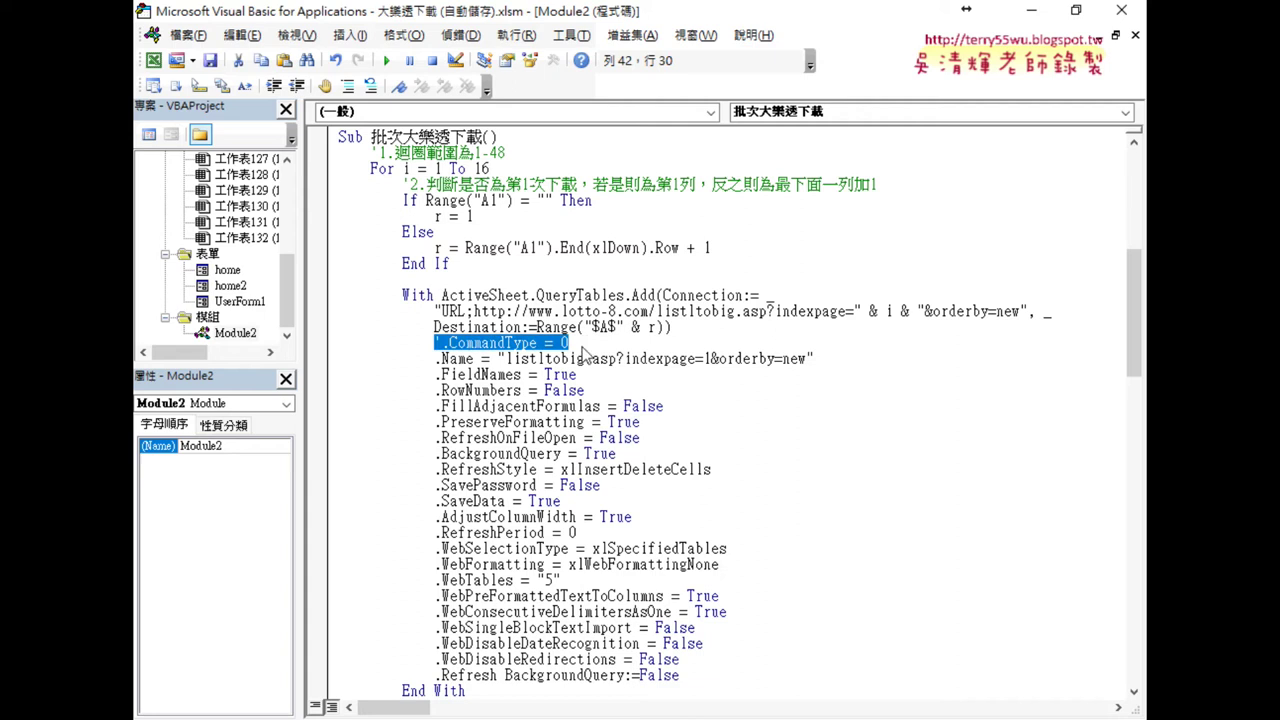
drag(442, 343, 428, 343)
click(442, 358)
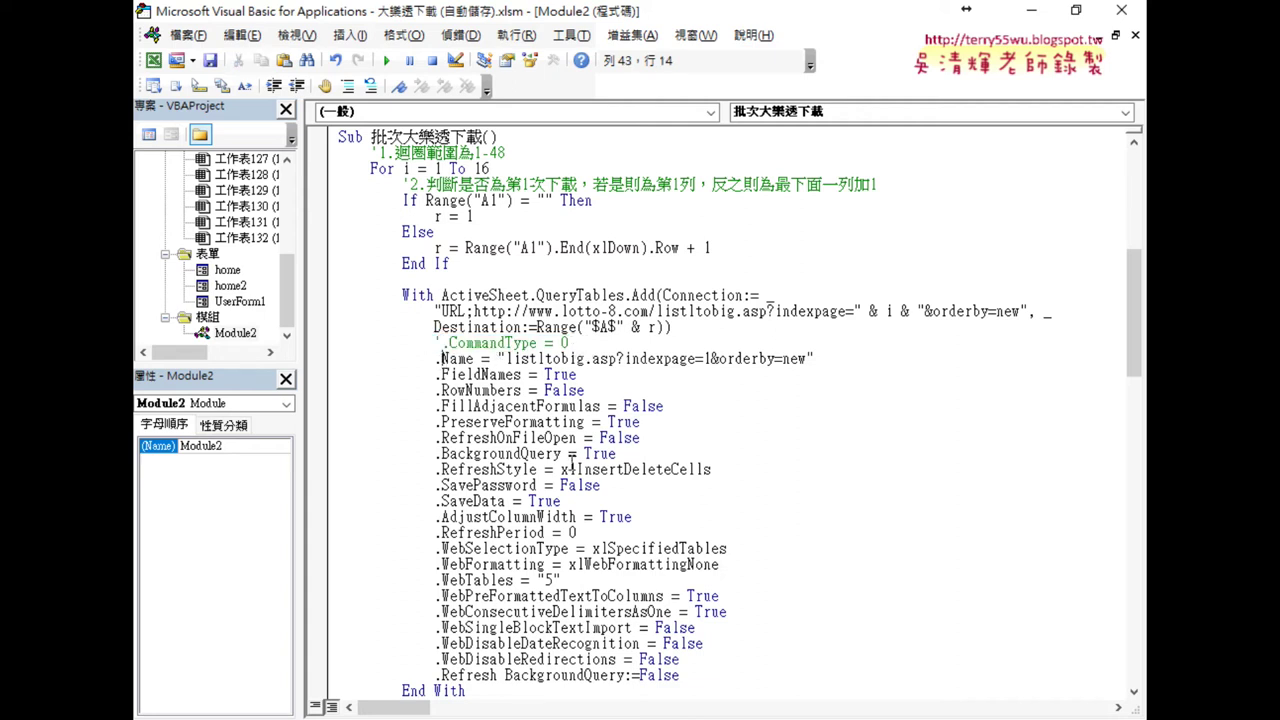
mouse_move(682, 675)
mouse_down()
mouse_move(452, 438)
mouse_move(332, 342)
mouse_up()
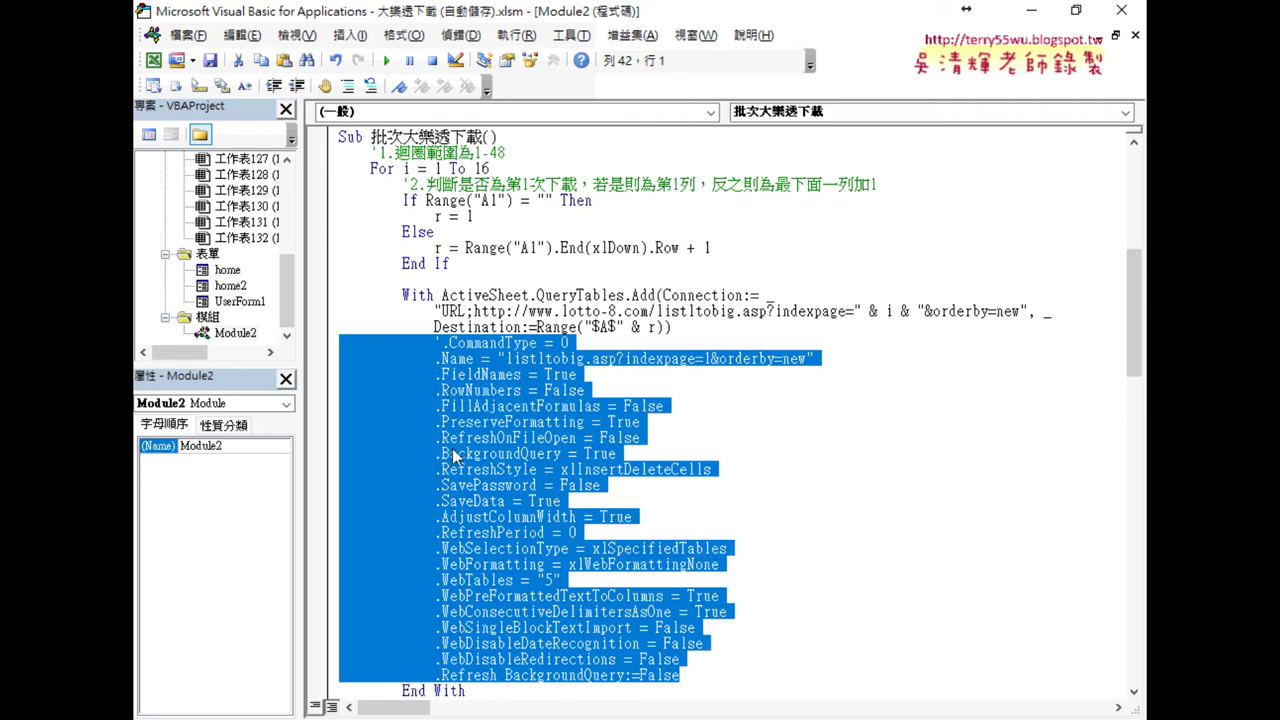
click(665, 548)
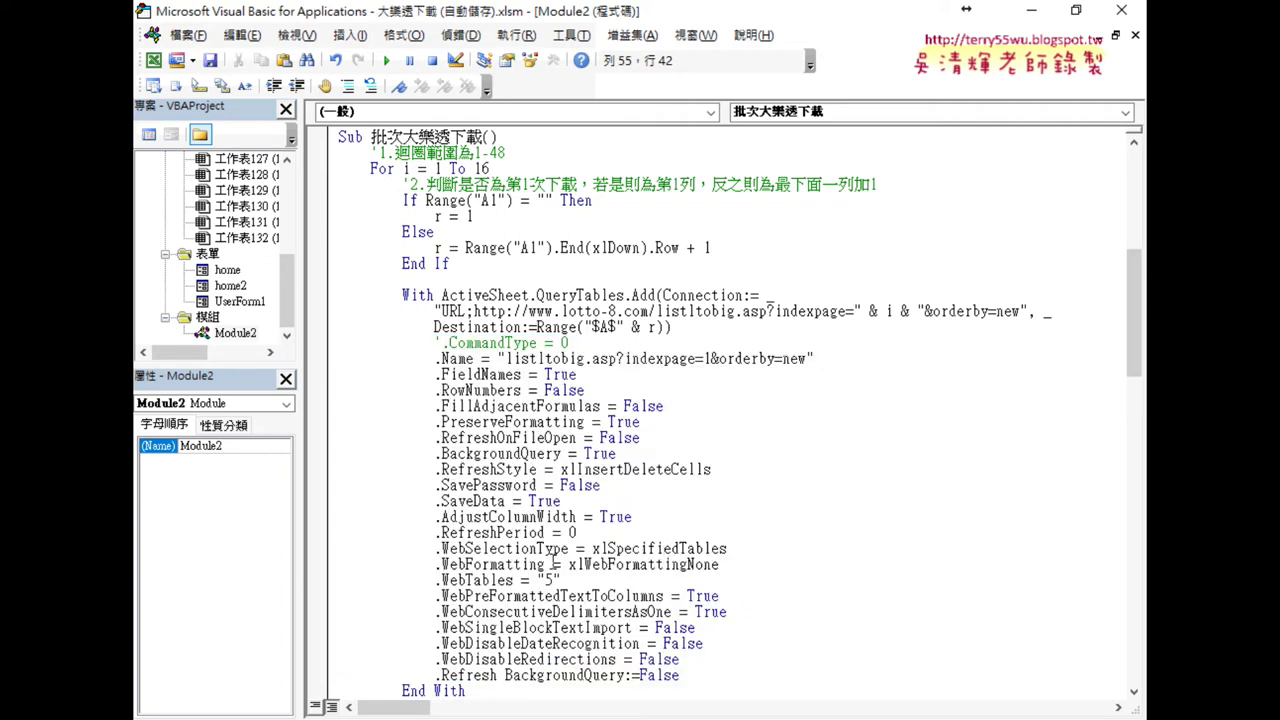
drag(436, 564, 545, 564)
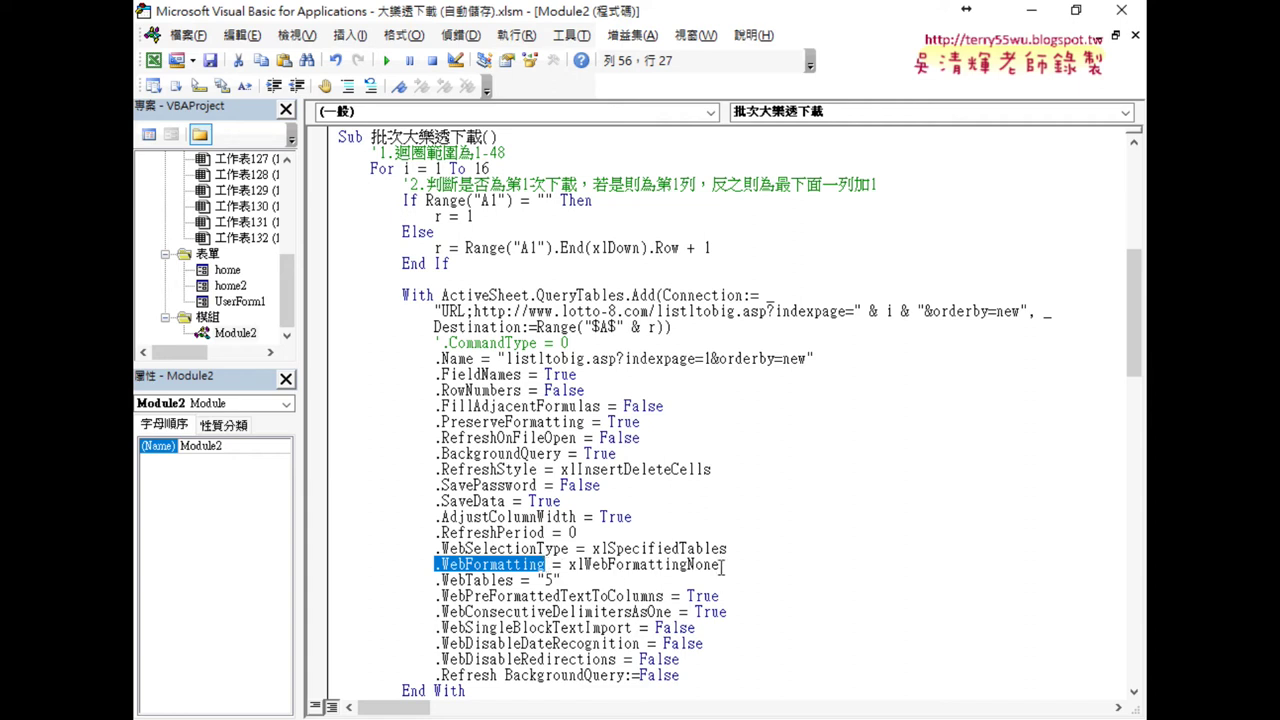
drag(720, 564, 687, 564)
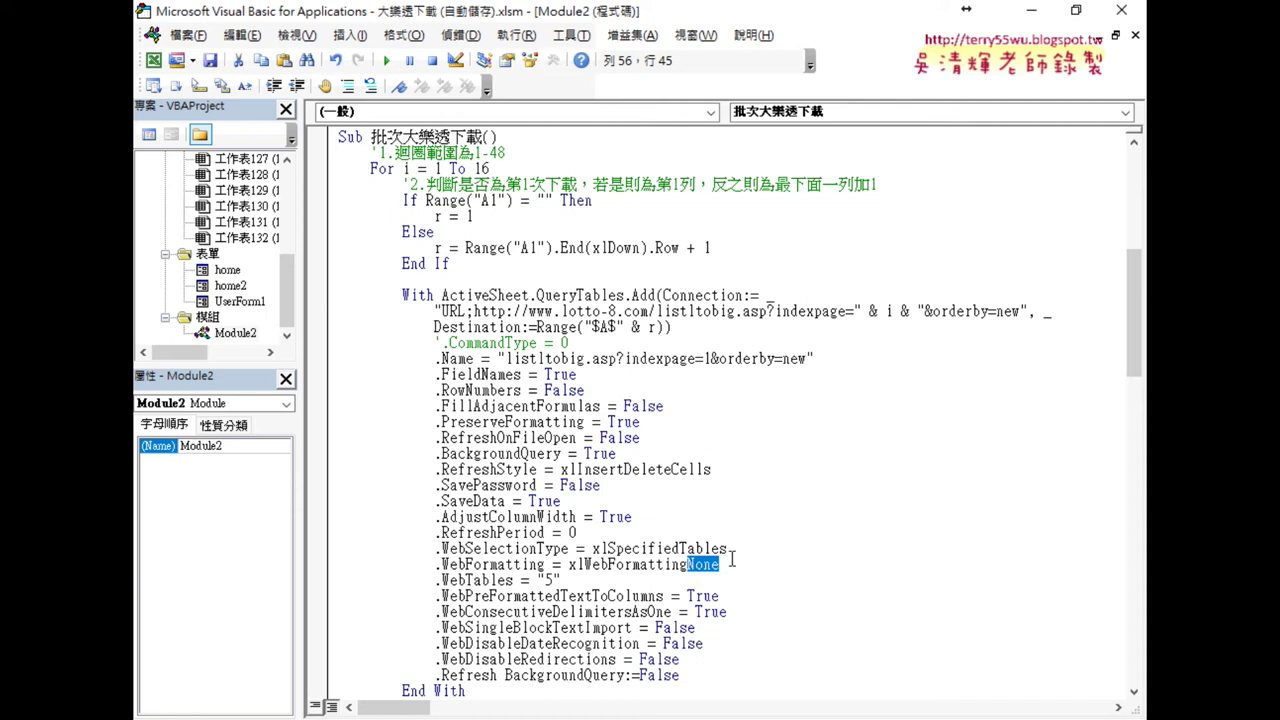
drag(724, 564, 438, 572)
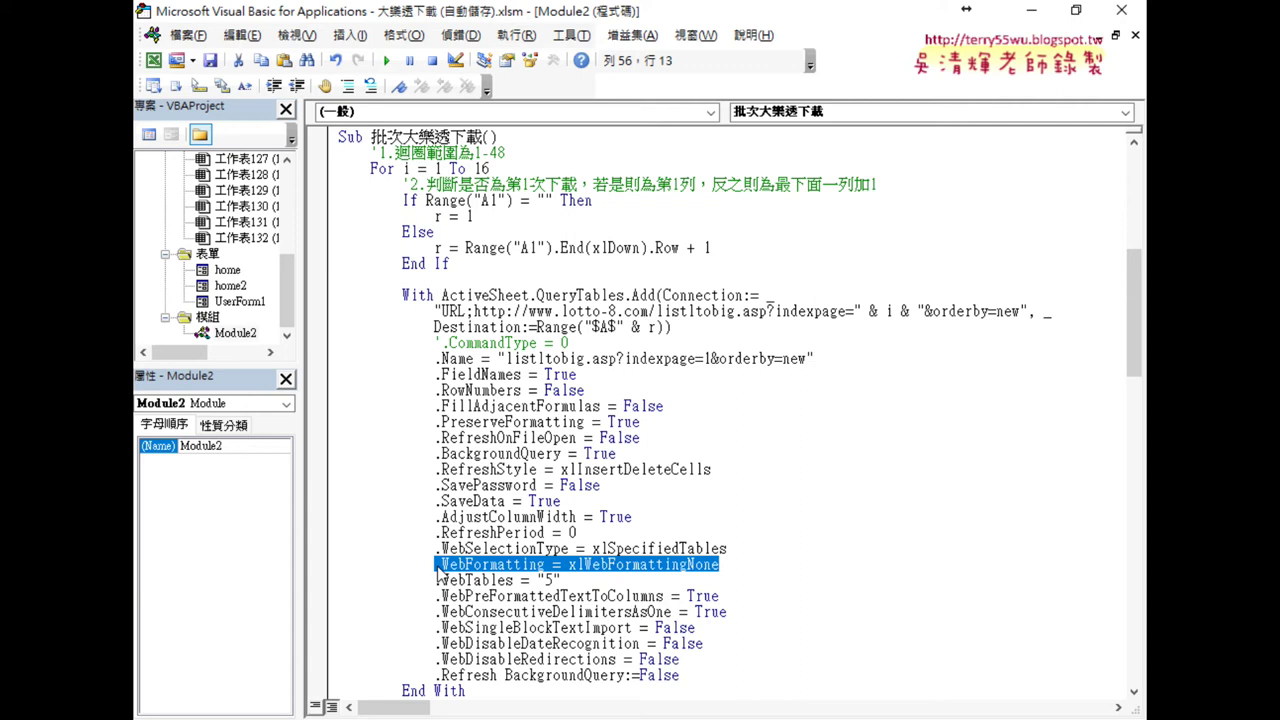
click(735, 549)
drag(735, 549, 321, 345)
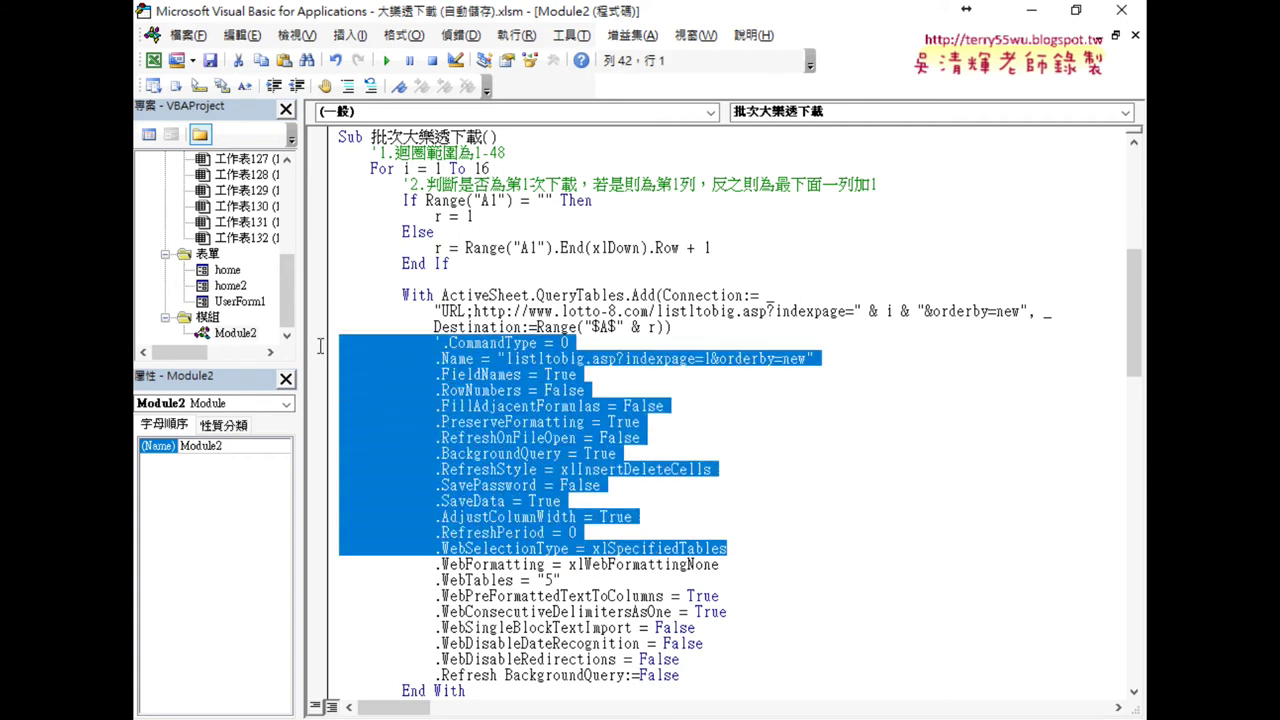
Step: Comment out .CommandType–.WebSelectionType and .WebPreFormattedTextToColumns–.WebDisableRedirections, then highlight WebFormatting
click(347, 88)
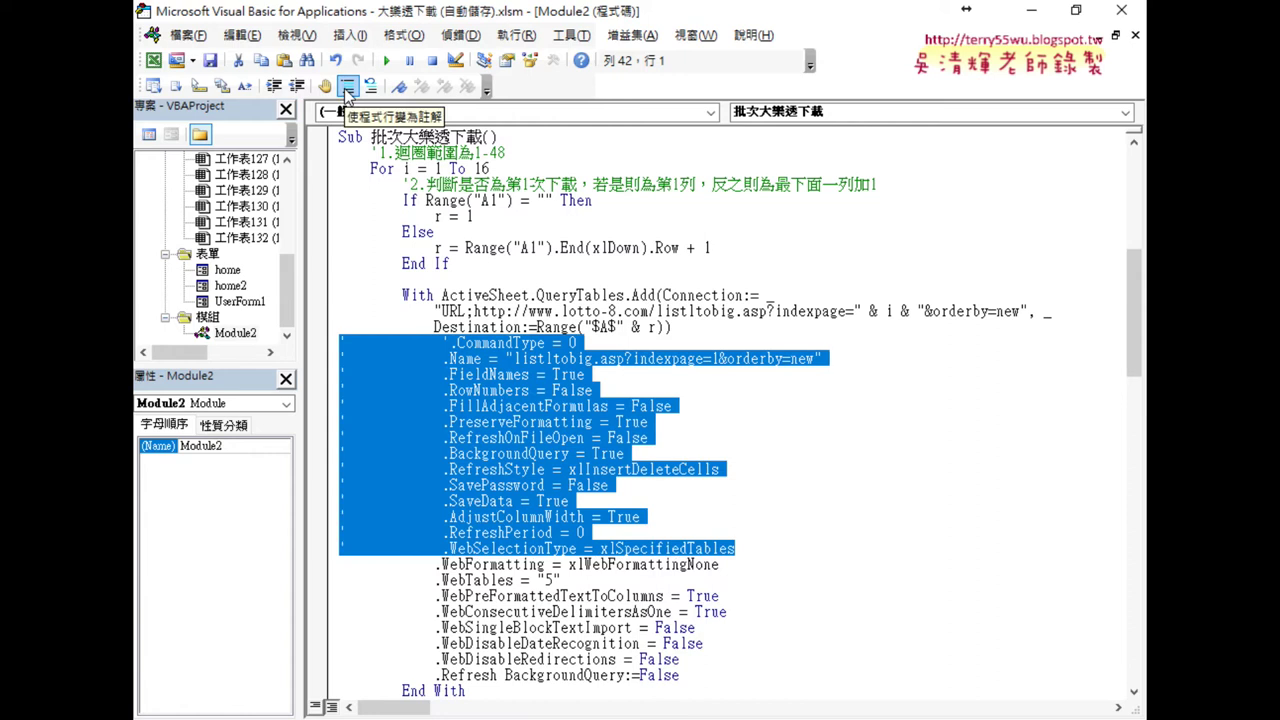
scroll(561, 492, down, 1)
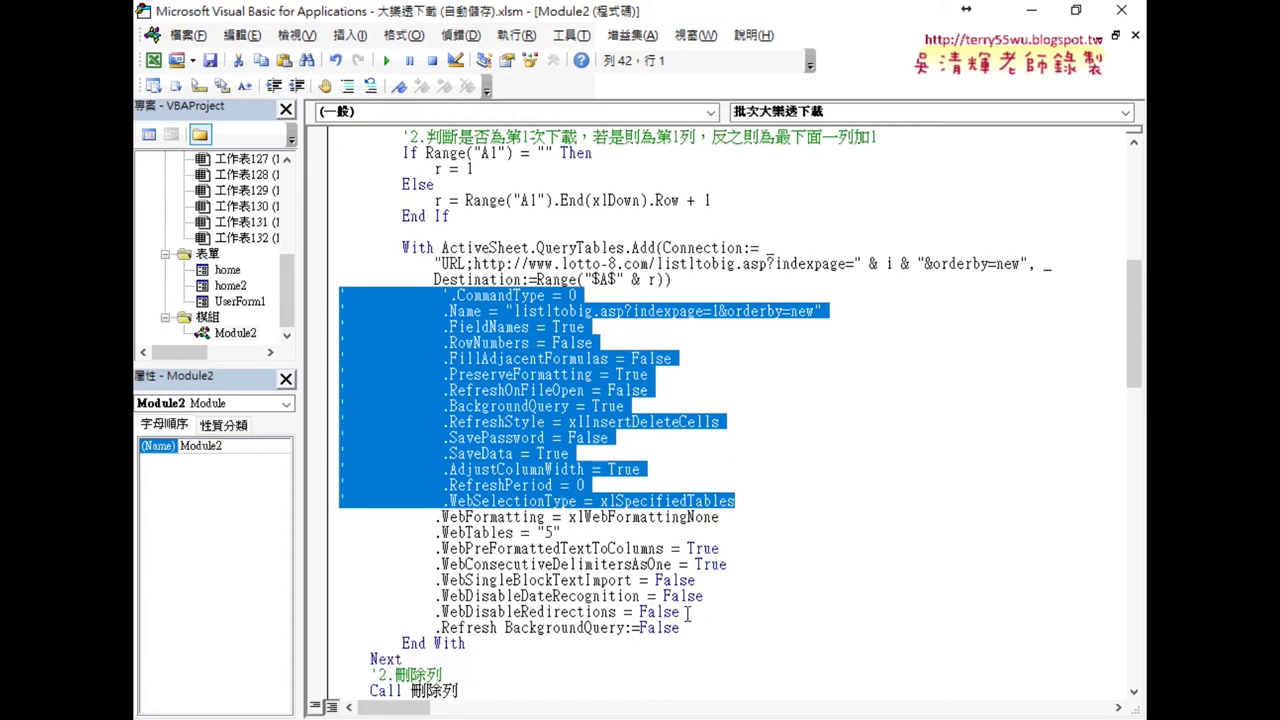
drag(680, 612, 319, 553)
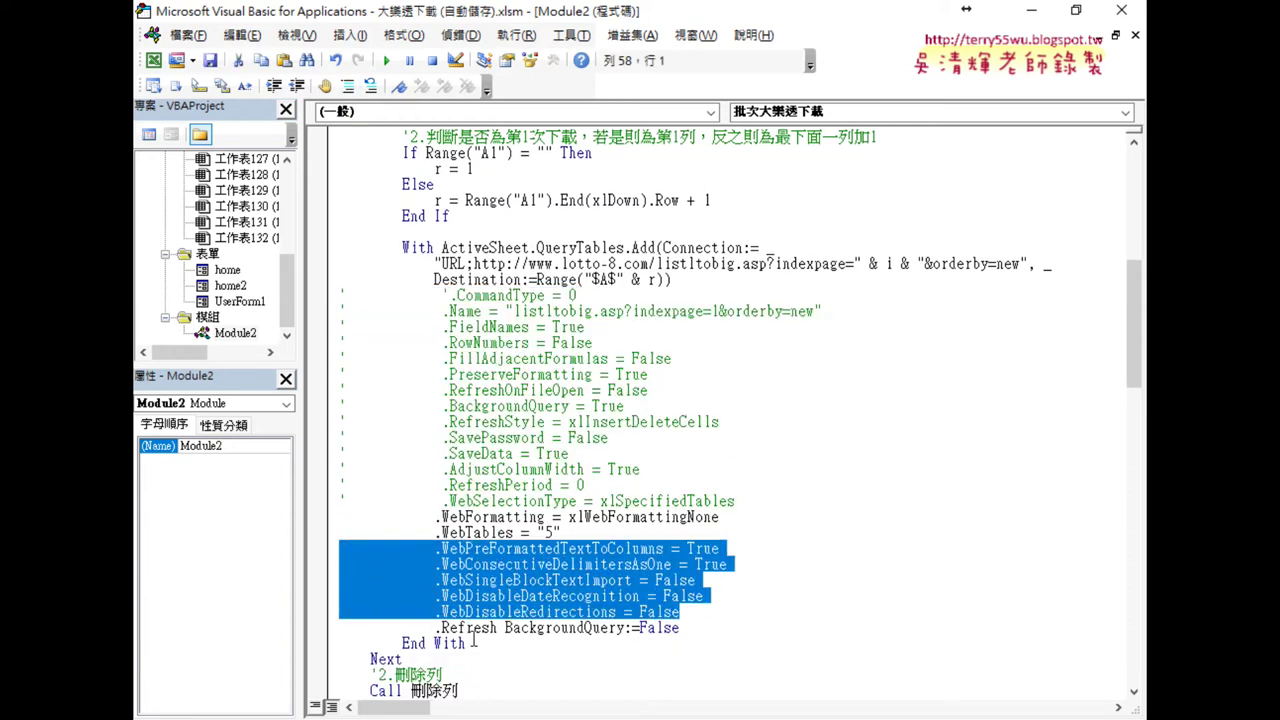
click(347, 88)
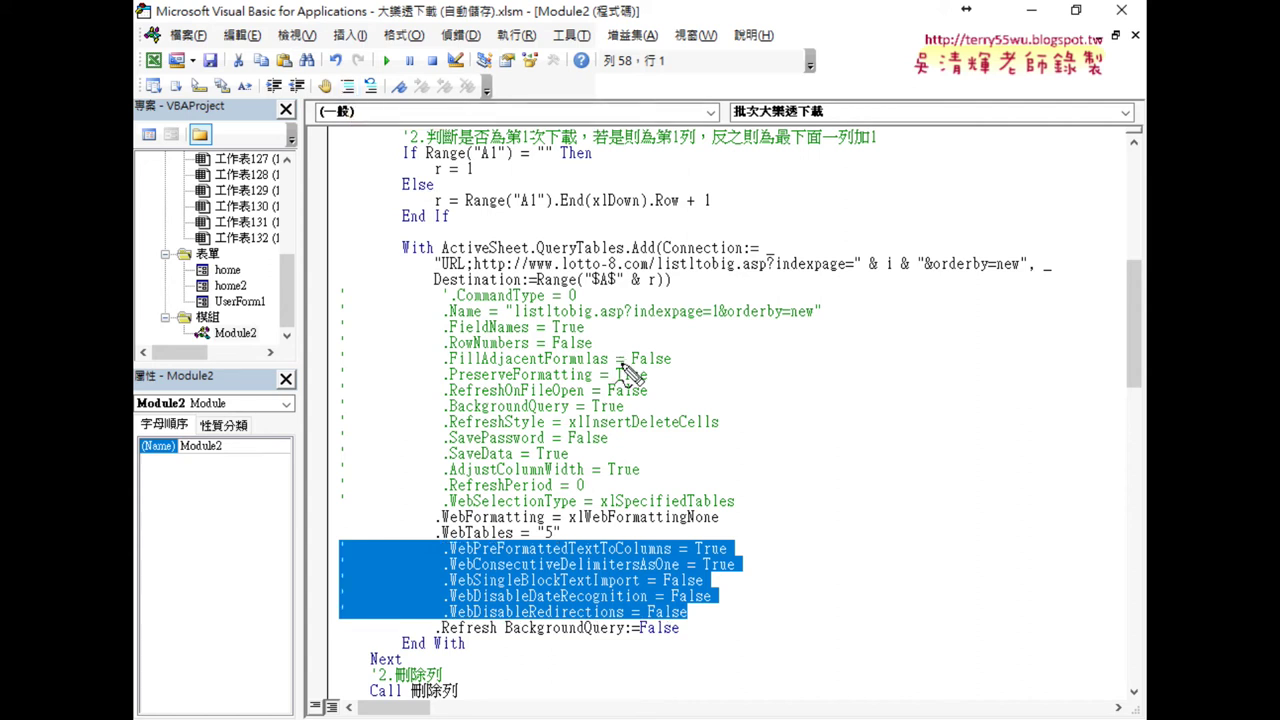
drag(437, 522, 545, 522)
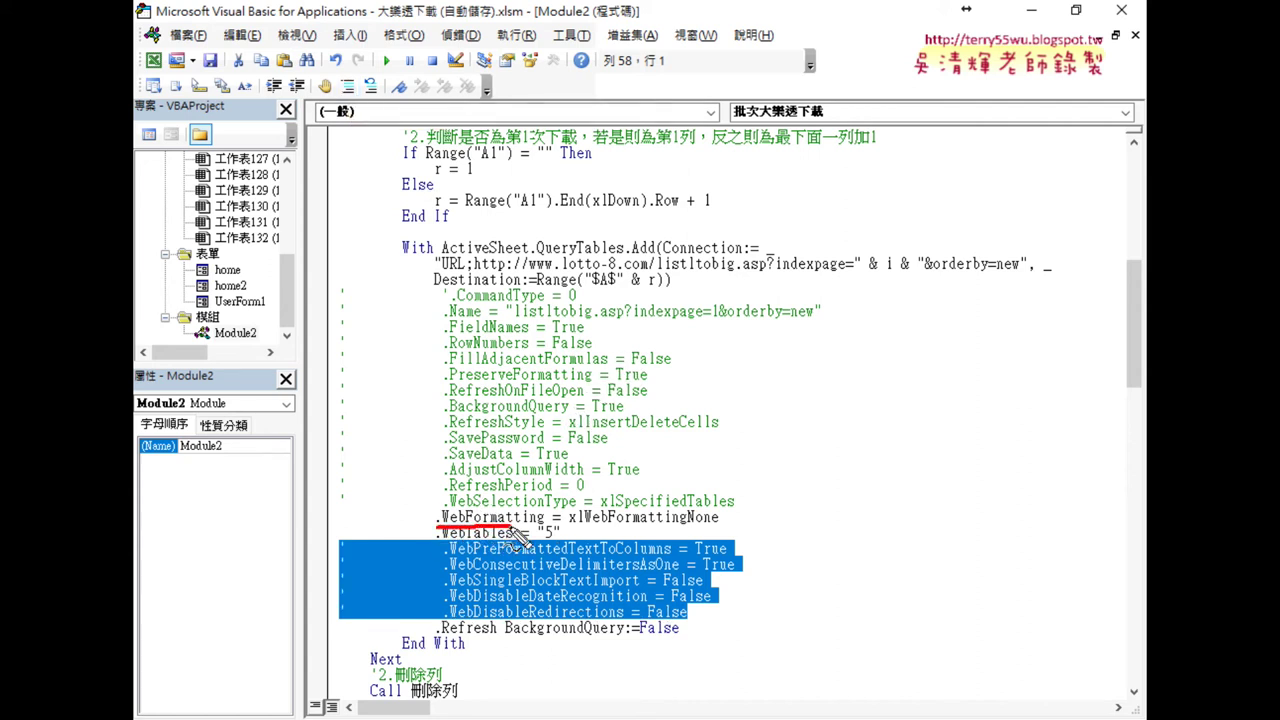
drag(437, 538, 522, 538)
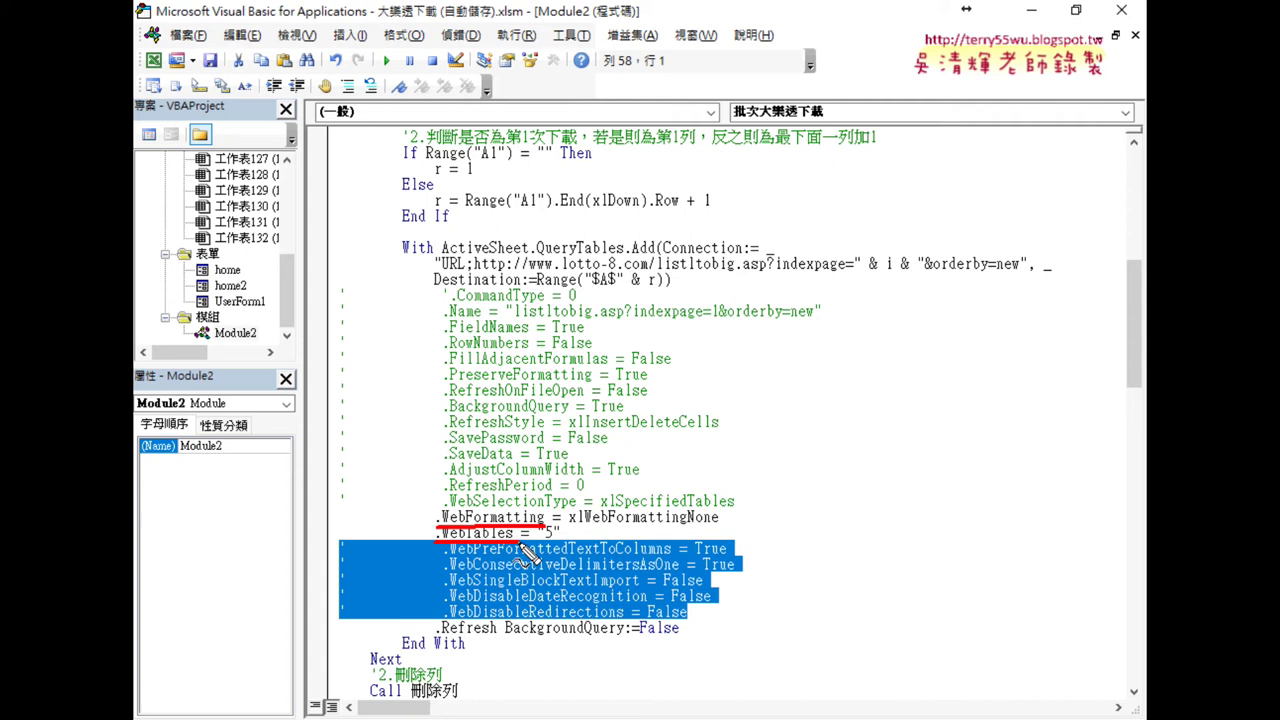
drag(545, 516, 550, 550)
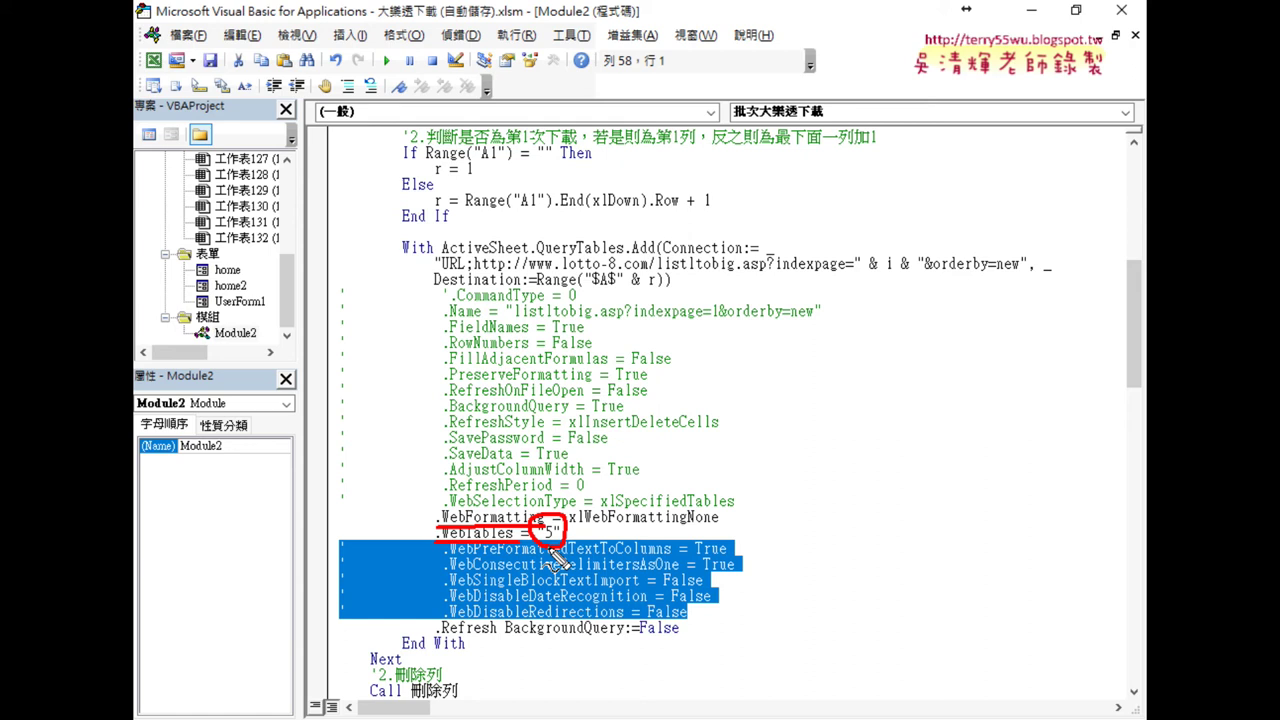
drag(436, 637, 497, 637)
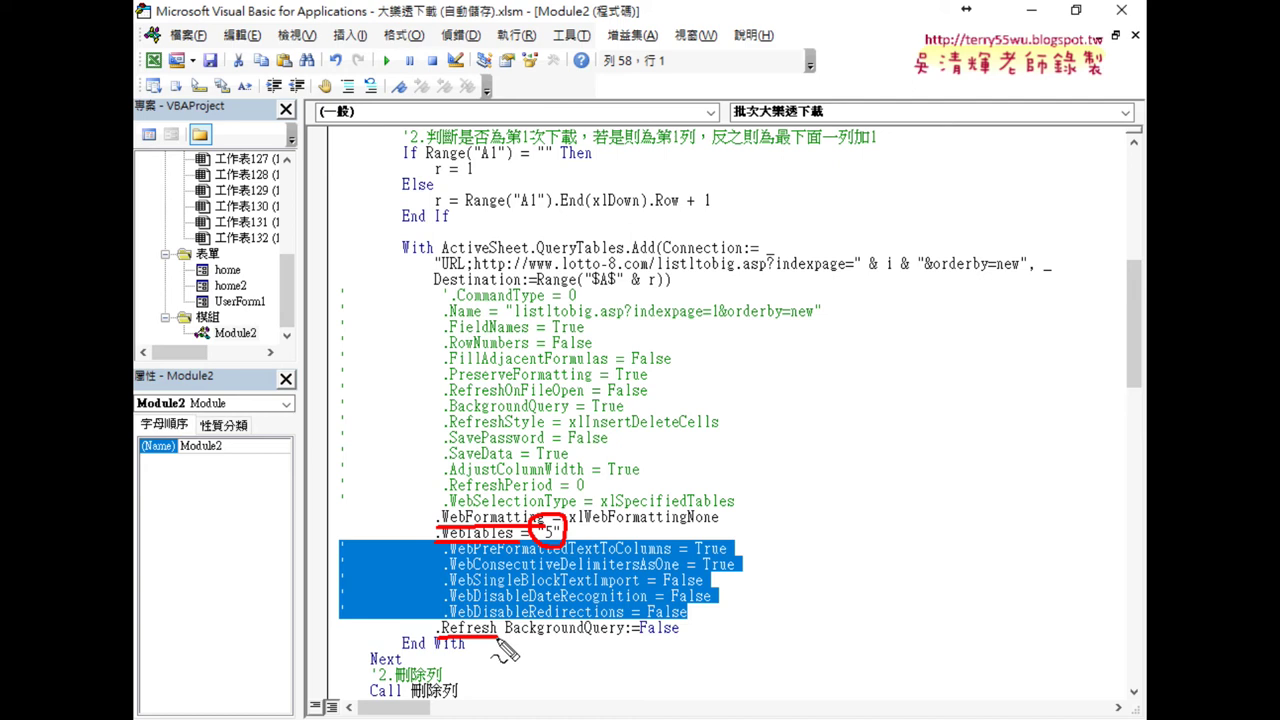
key(Escape)
drag(767, 500, 330, 300)
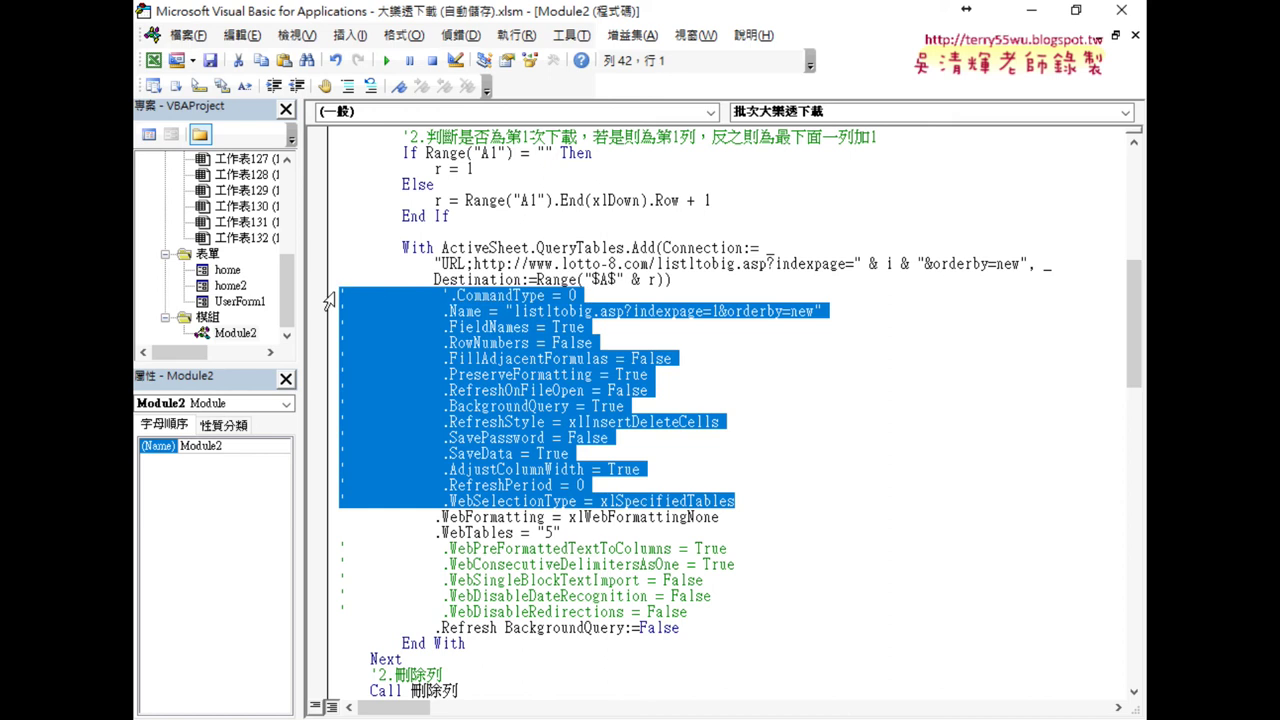
Step: Delete the commented property lines and leftover blank line, then select the trimmed With block
key(Delete)
key(Delete)
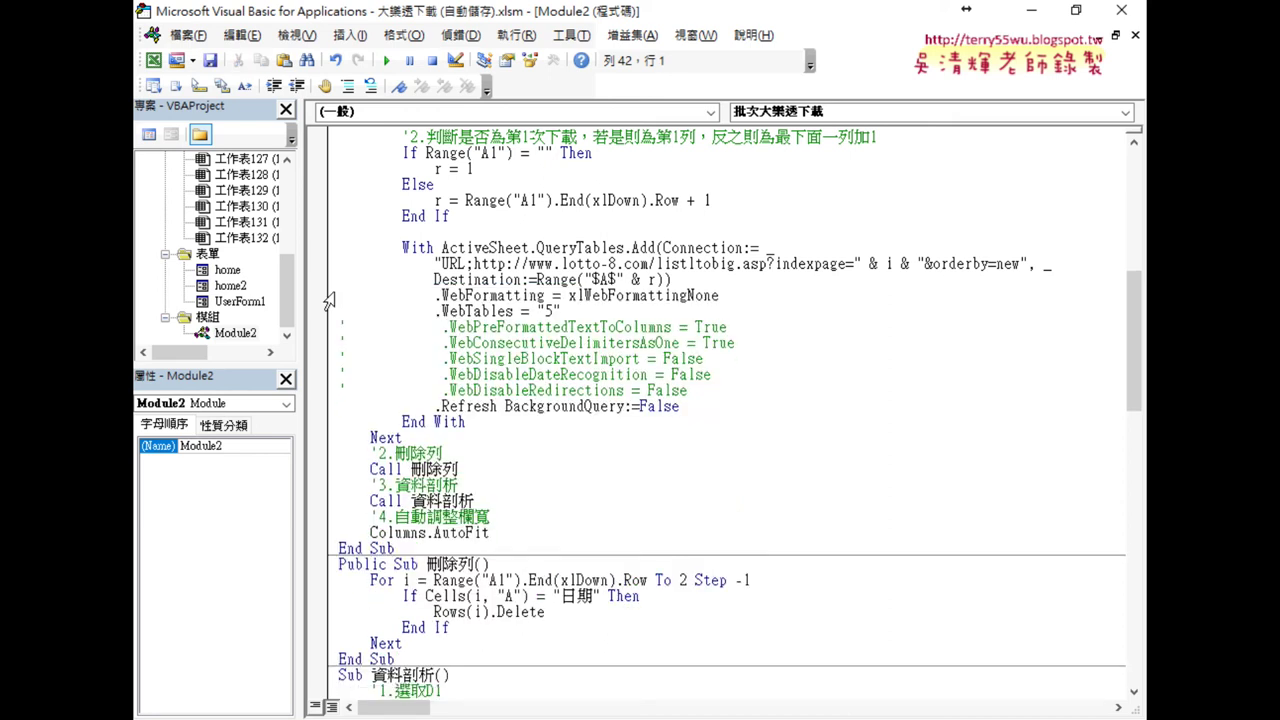
mouse_move(688, 390)
mouse_down()
mouse_move(322, 317)
mouse_move(321, 332)
mouse_up()
key(Delete)
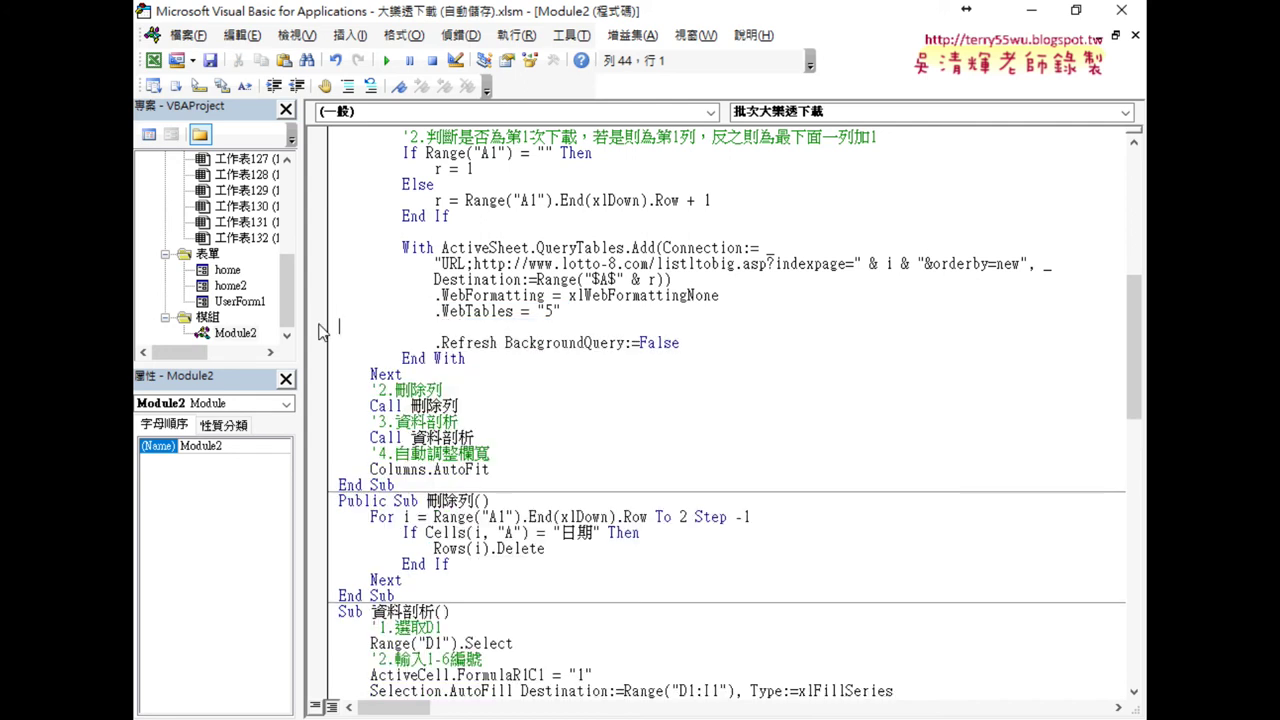
key(Delete)
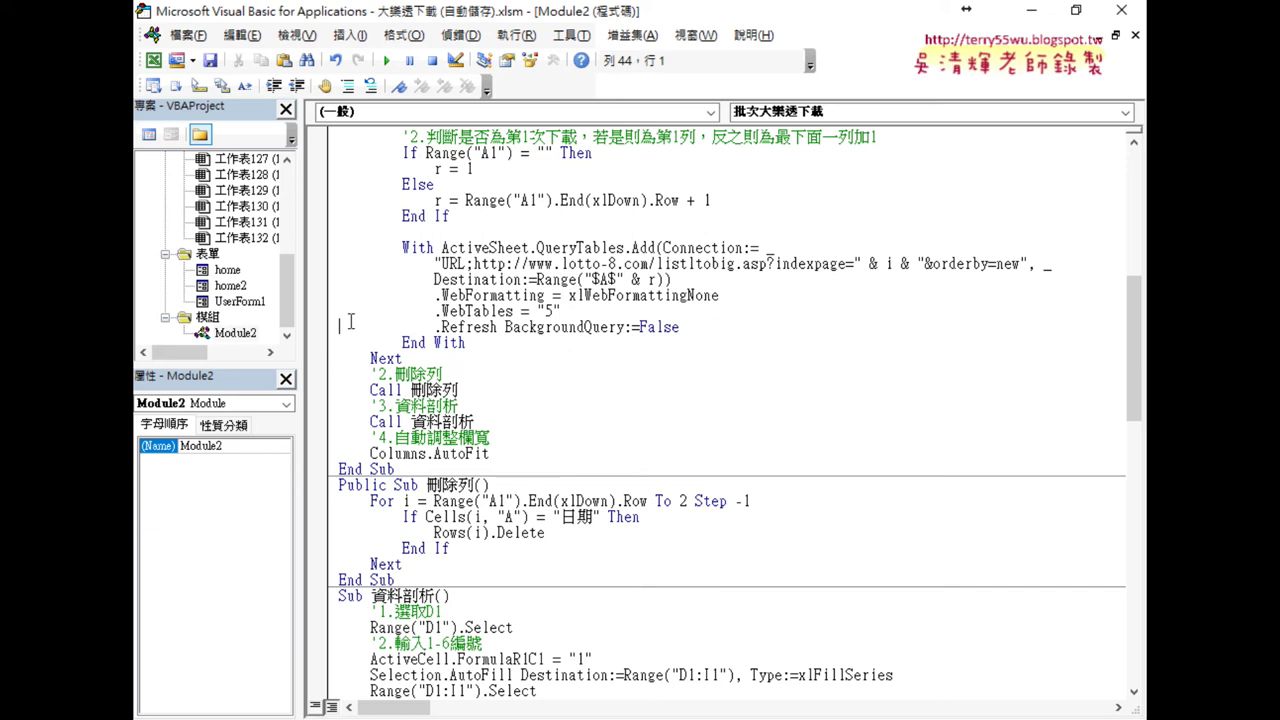
mouse_move(482, 344)
mouse_down()
mouse_move(348, 290)
mouse_move(320, 258)
mouse_up()
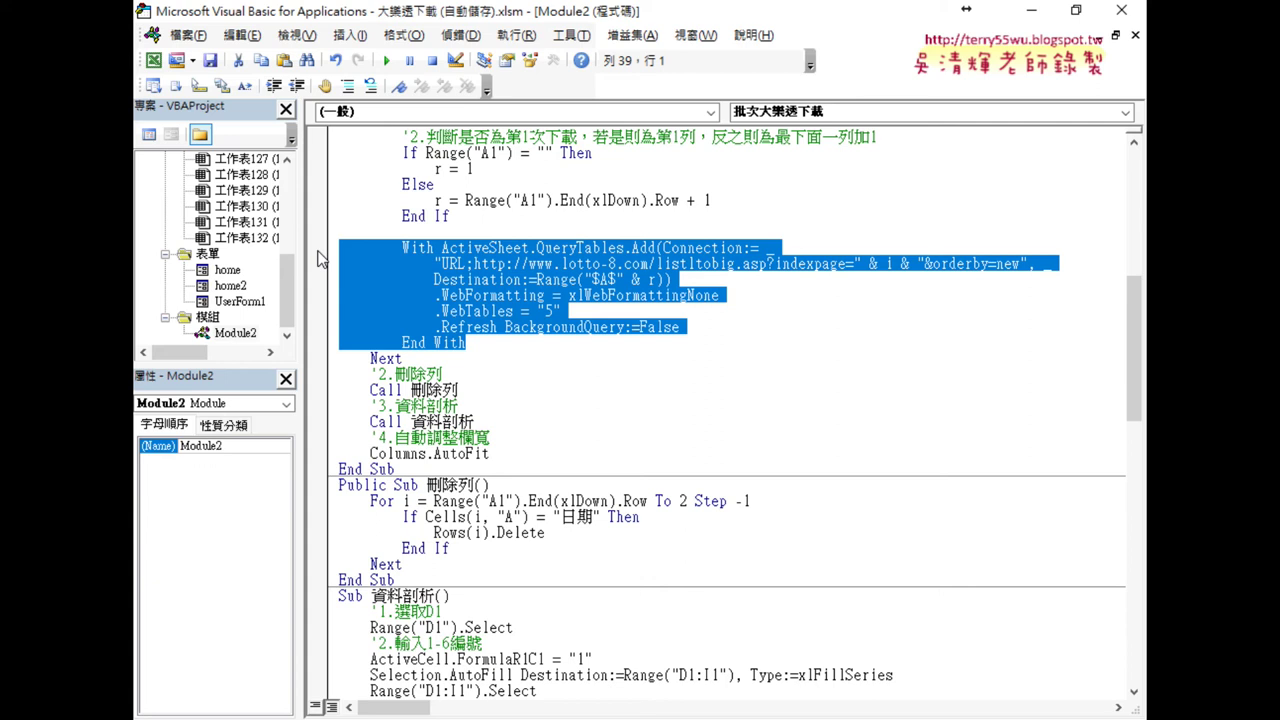
click(526, 272)
drag(434, 279, 528, 279)
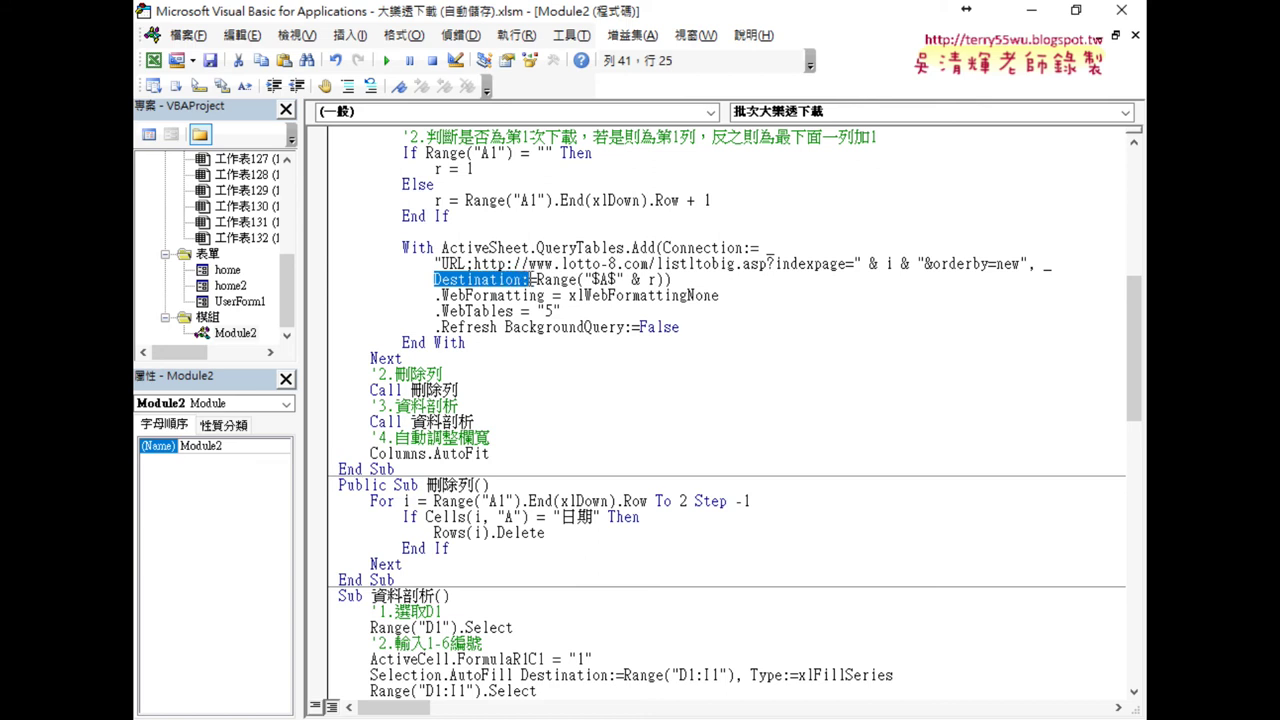
drag(658, 280, 624, 280)
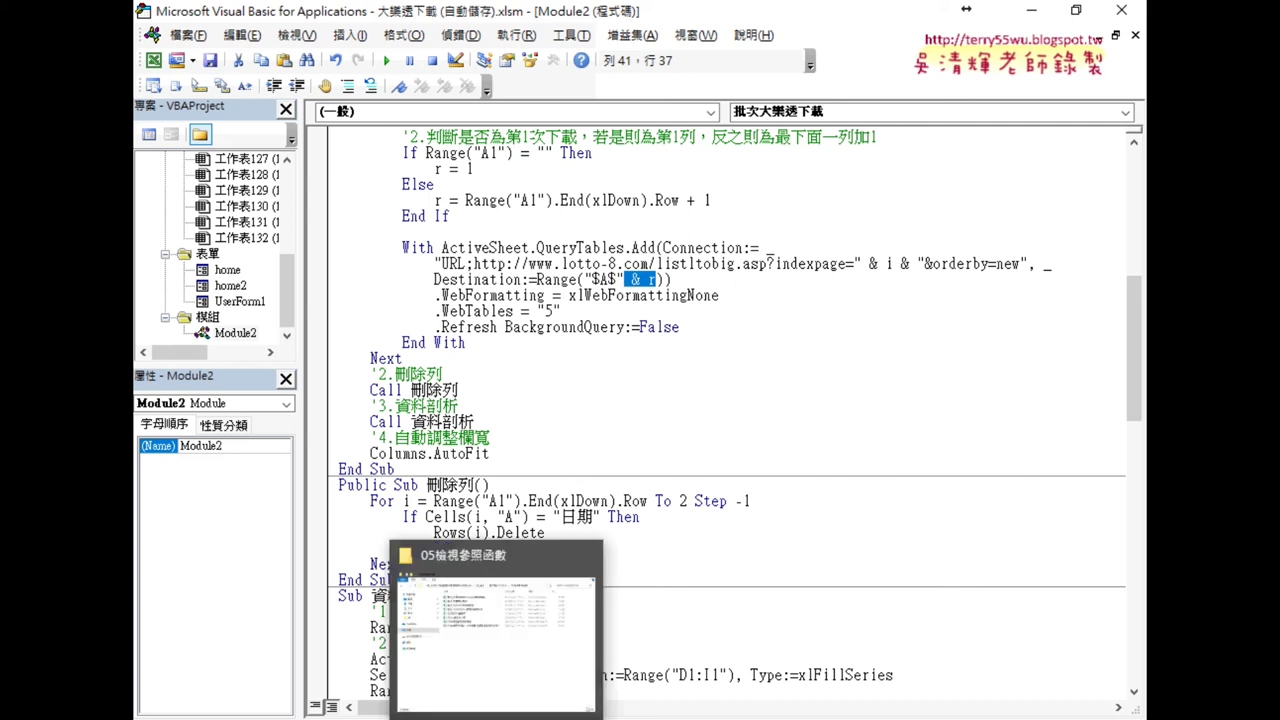
Step: In File Explorer, open 範例檔(PCCU04)\05檢視參照函數 and select the 05檢視與參照函數練習 workbook
click(496, 640)
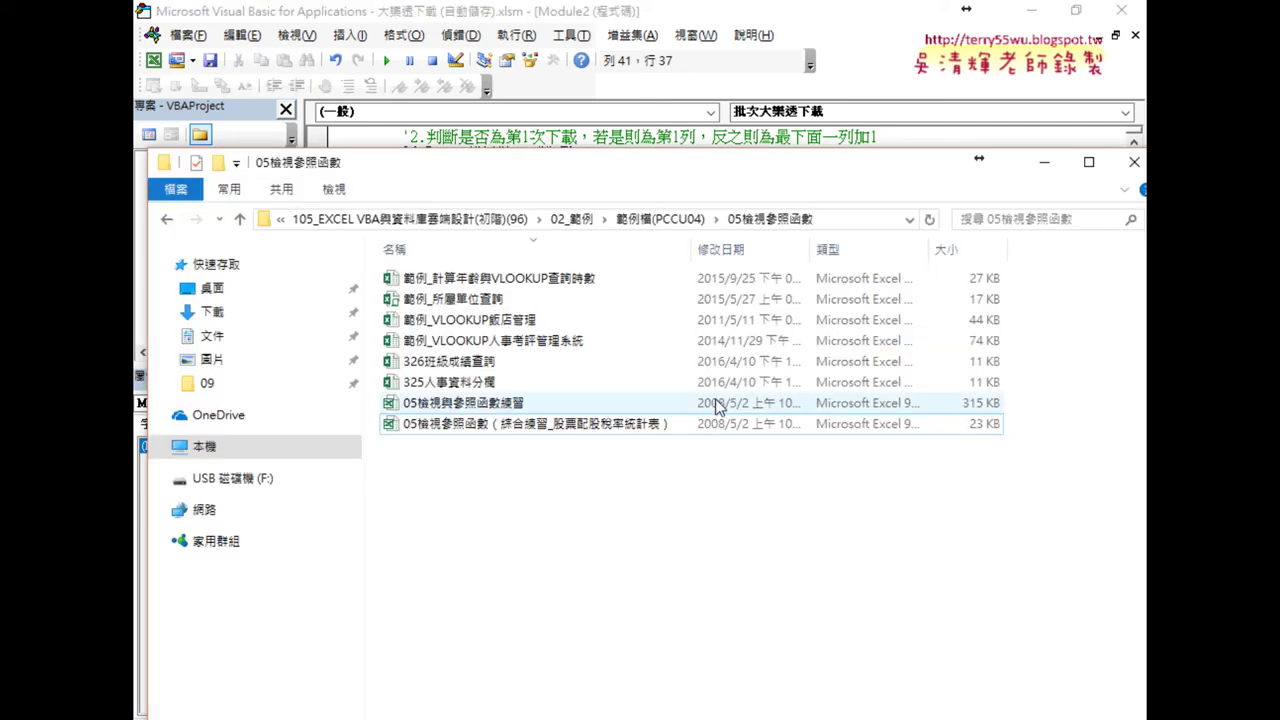
drag(590, 179, 696, 150)
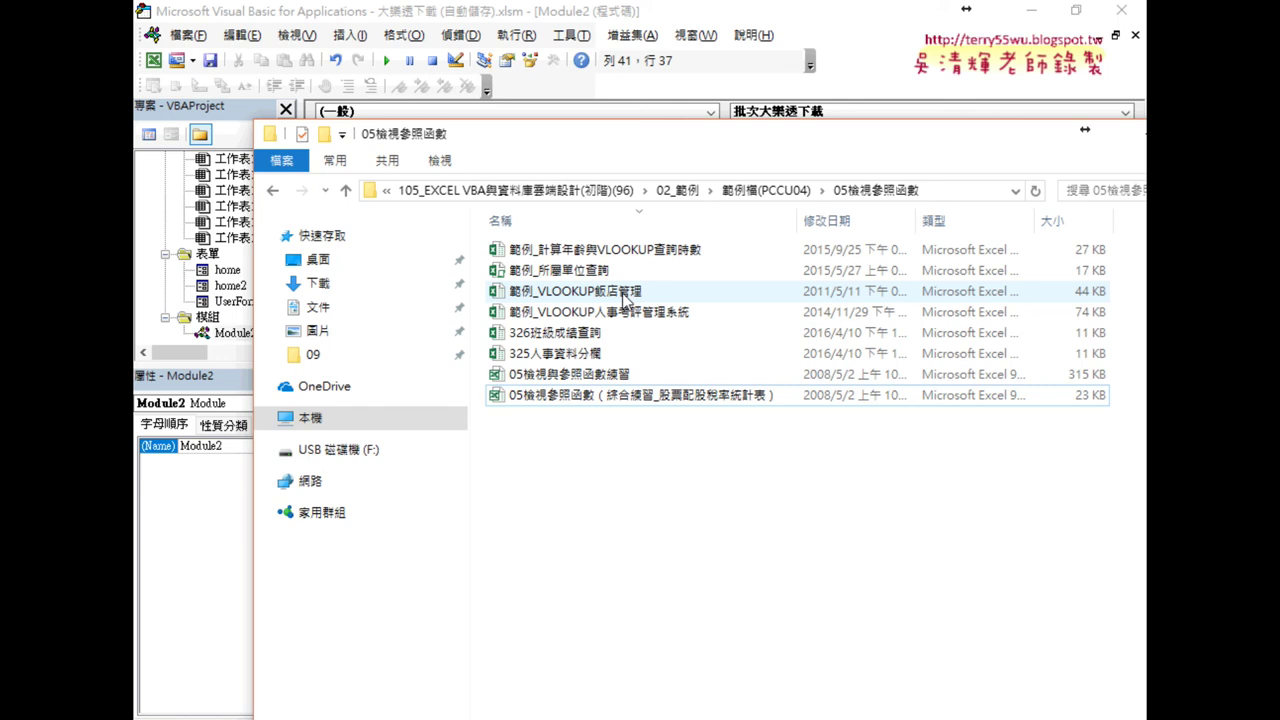
click(786, 191)
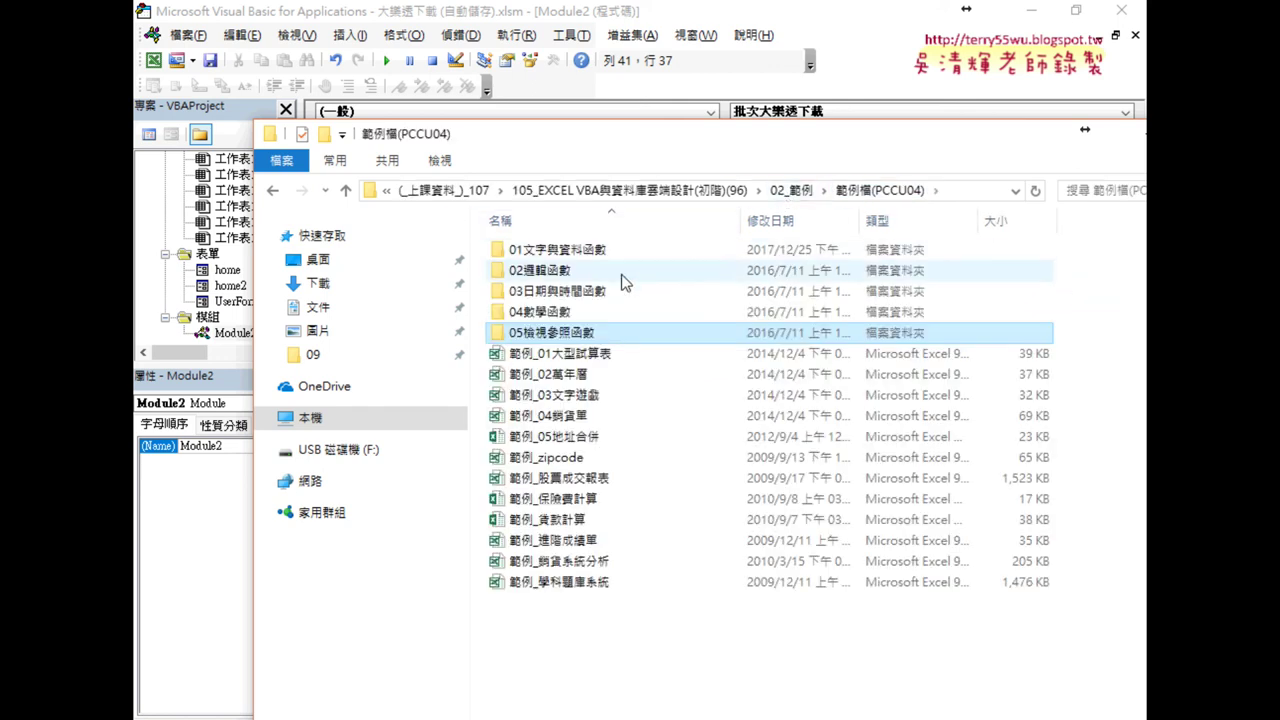
double_click(561, 332)
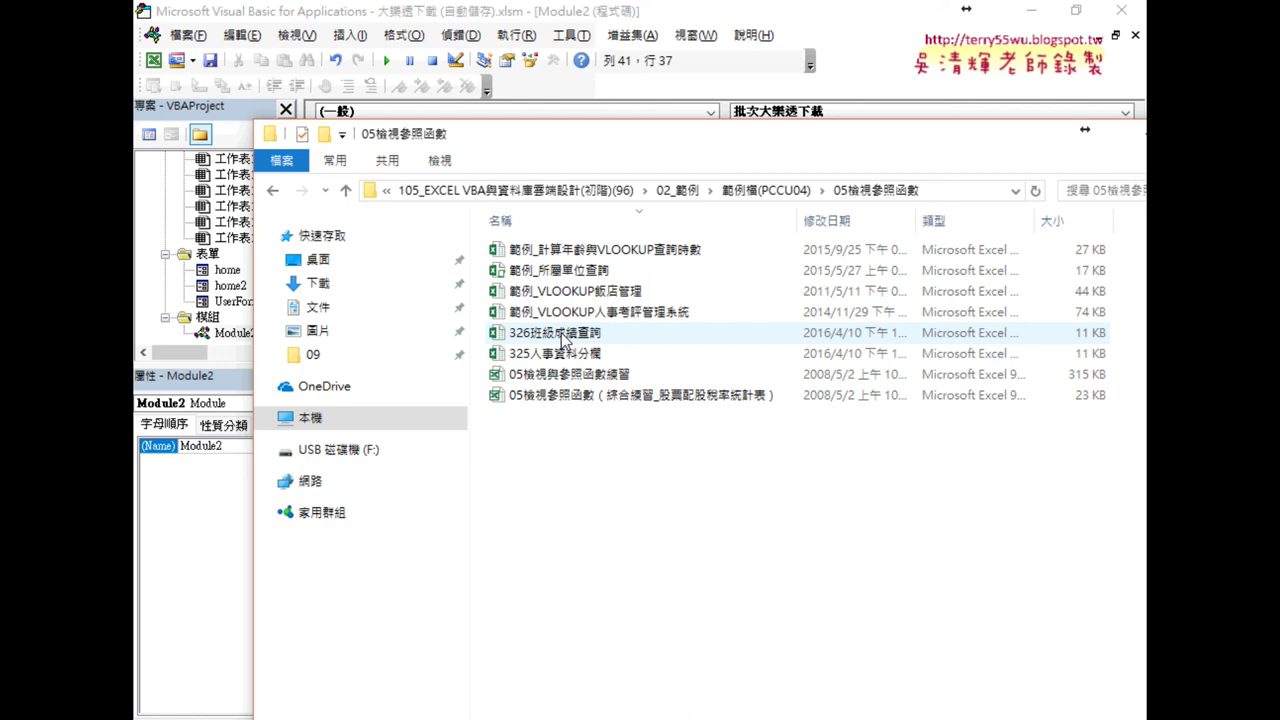
click(610, 382)
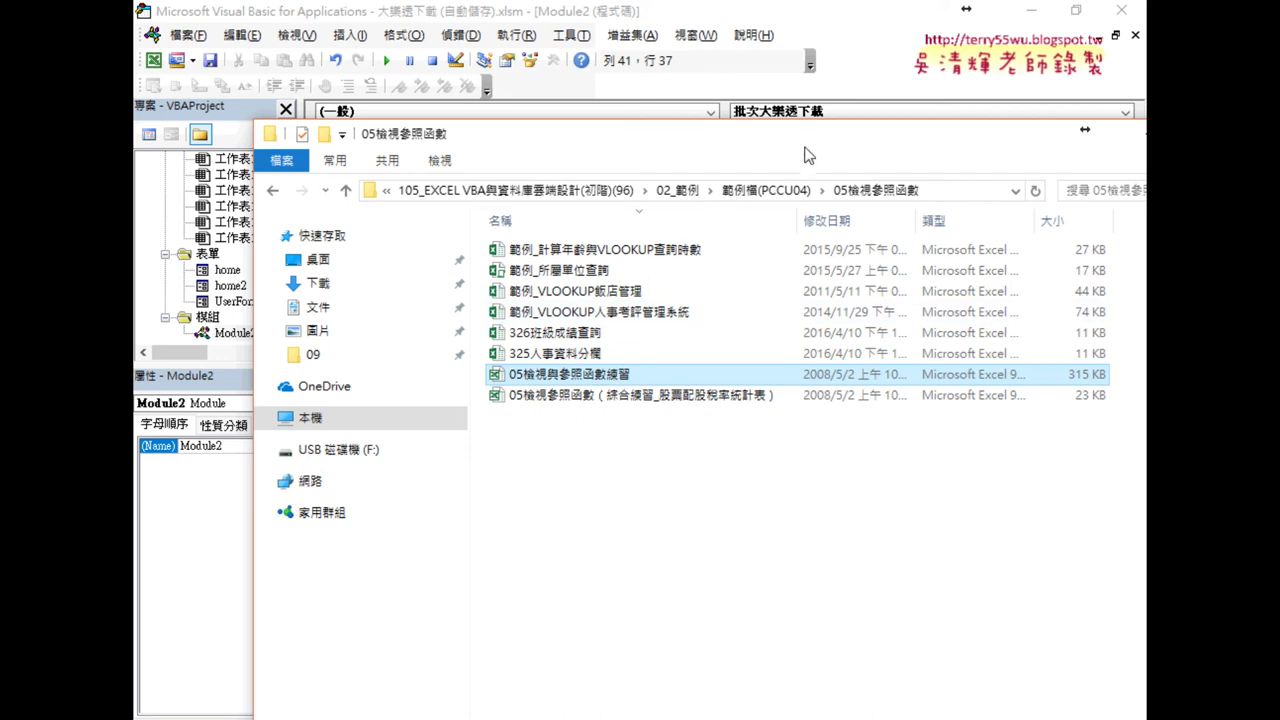
drag(1007, 143, 924, 131)
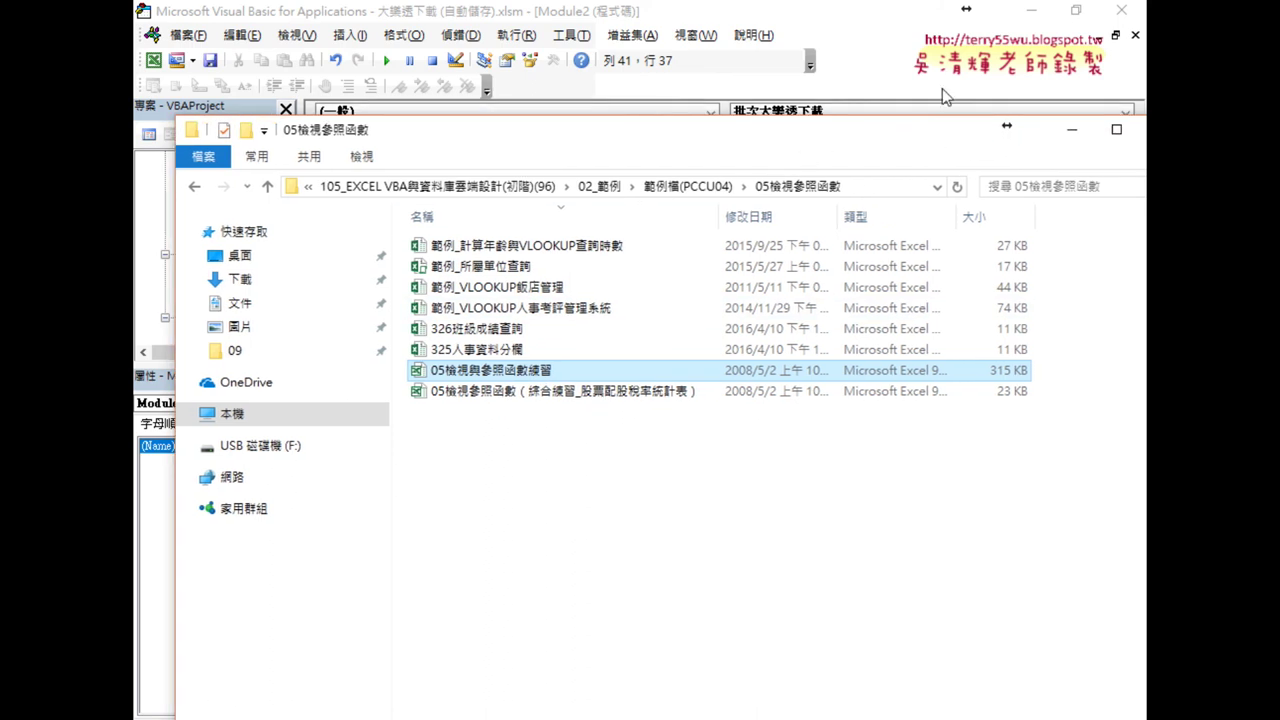
click(942, 88)
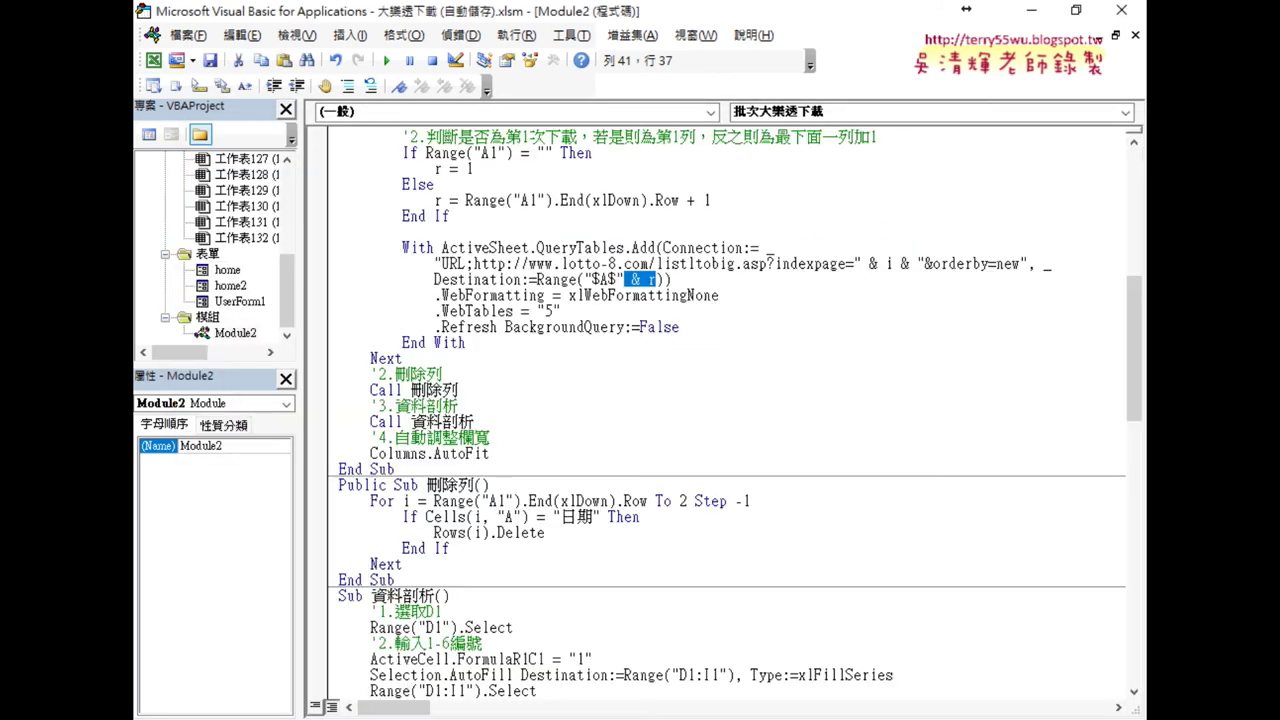